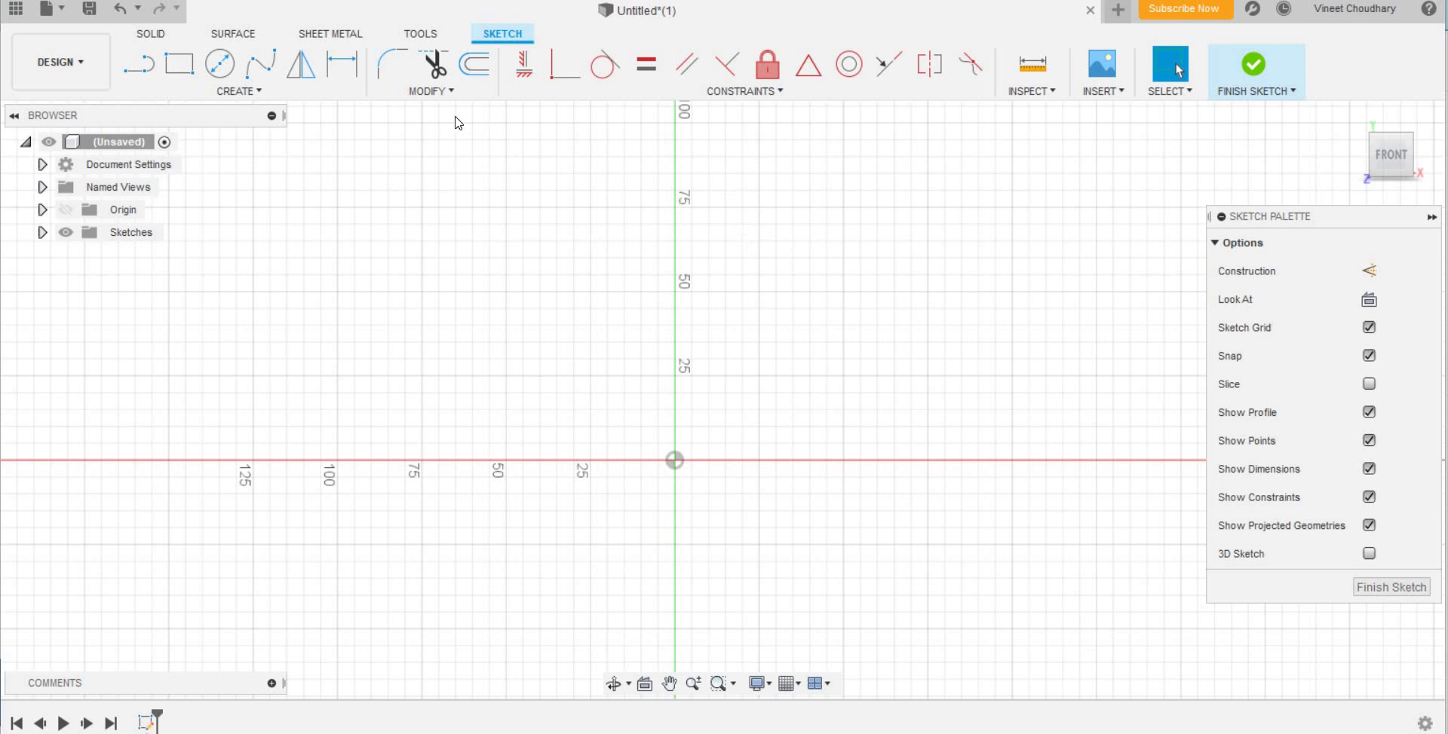
Draw a horizontal line and a separate diagonal line above its right end
{"action": "left_click", "coordinate": [139, 64]}
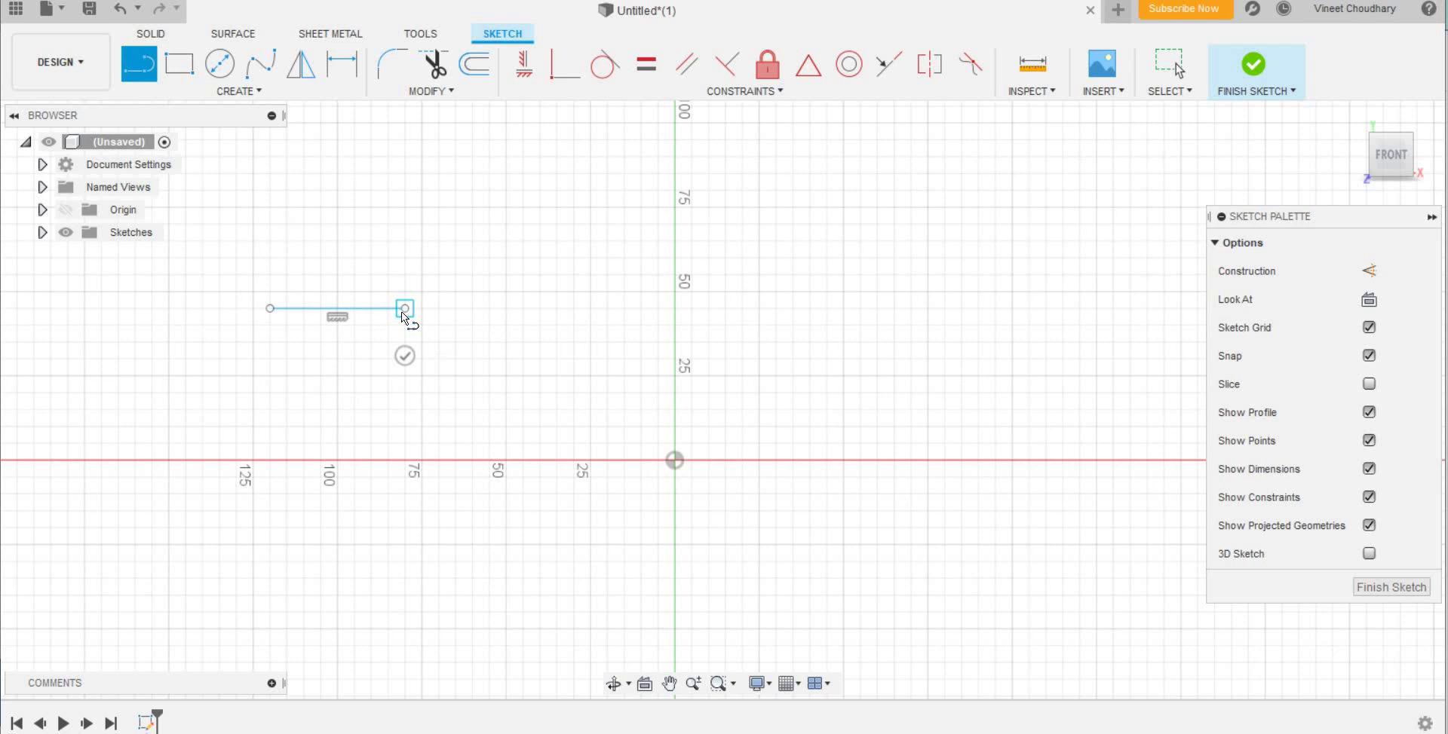
{"action": "left_click", "coordinate": [405, 309]}
{"action": "mouse_move", "coordinate": [405, 309]}
{"action": "left_mouse_down"}
{"action": "mouse_move", "coordinate": [440, 281]}
{"action": "mouse_move", "coordinate": [405, 313]}
{"action": "left_mouse_up"}
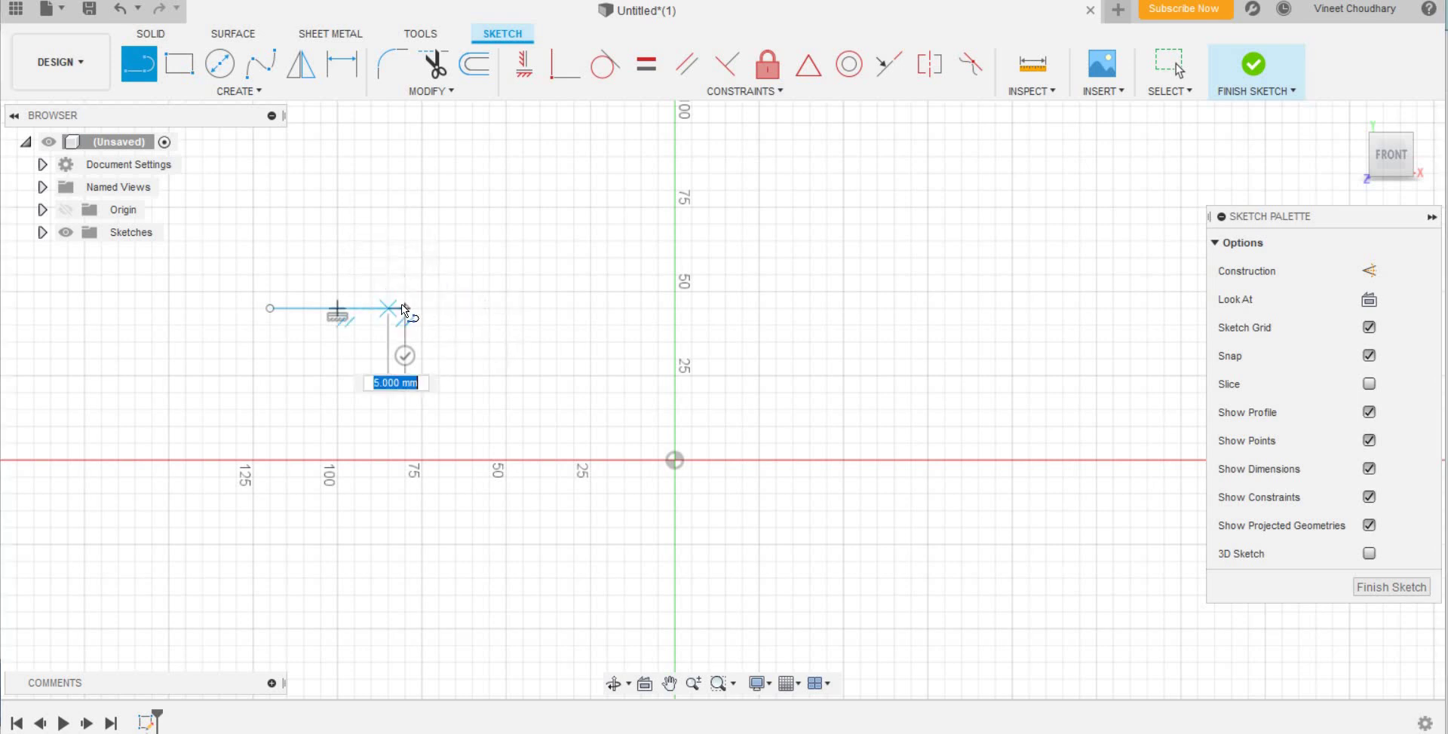
{"action": "left_click", "coordinate": [456, 257]}
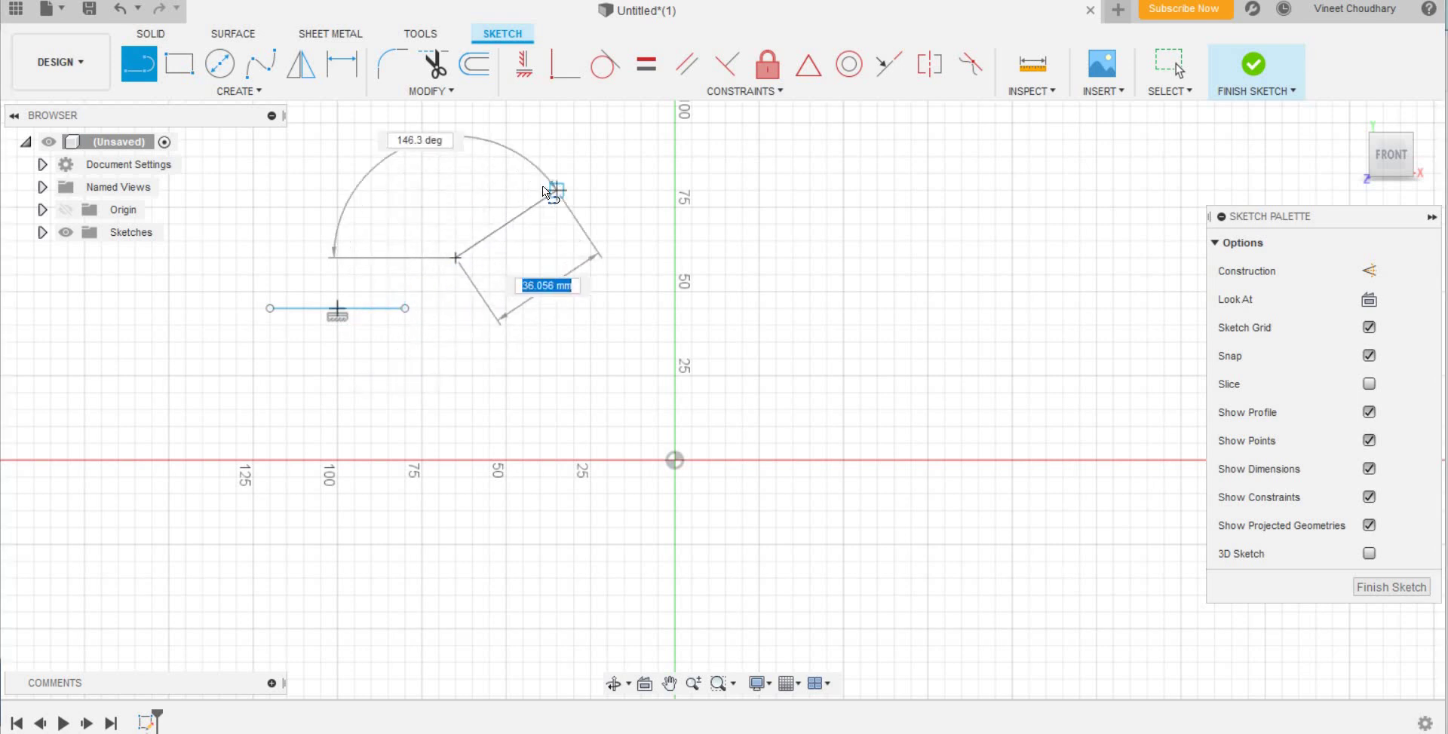
{"action": "left_click", "coordinate": [540, 190]}
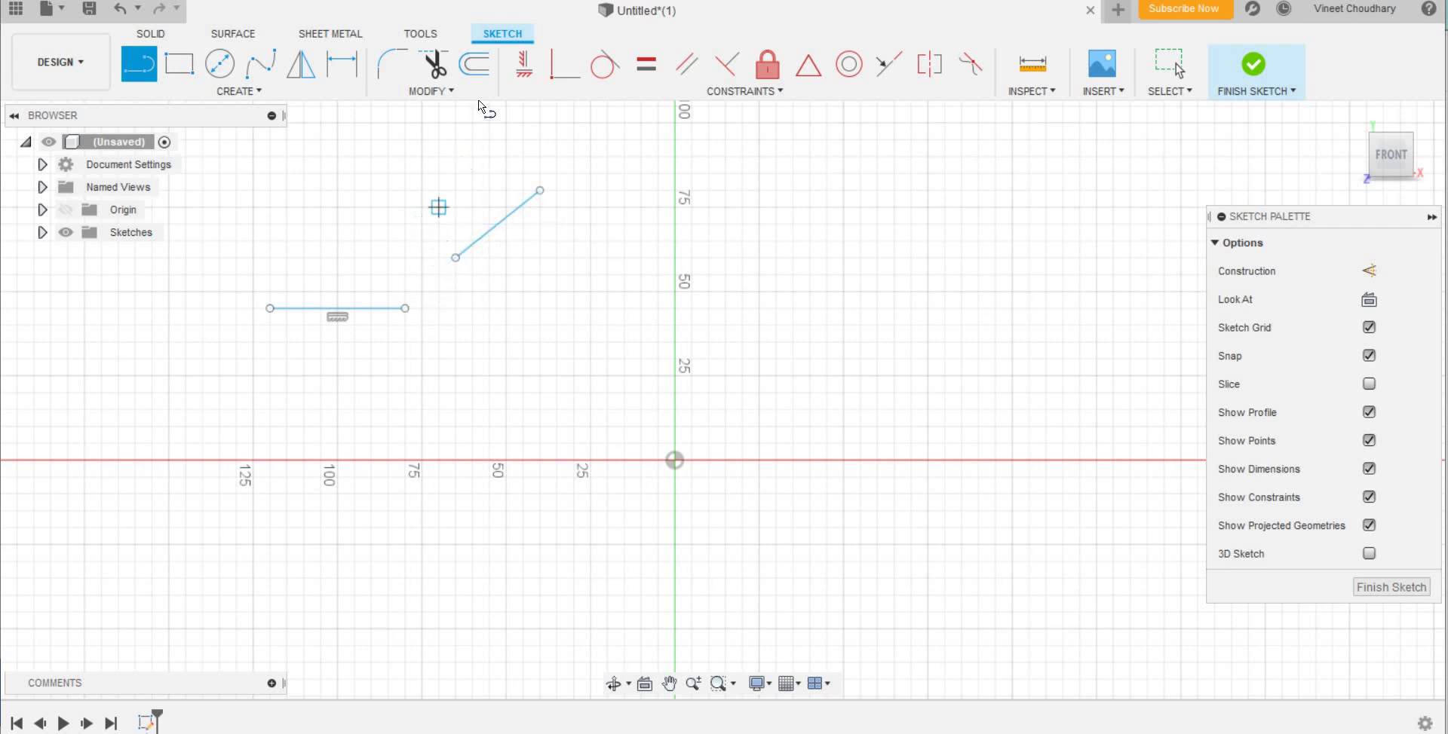
Apply Coincident constraints so the diagonal line falls in line with the horizontal line
{"action": "left_click", "coordinate": [565, 63]}
{"action": "left_click", "coordinate": [502, 229]}
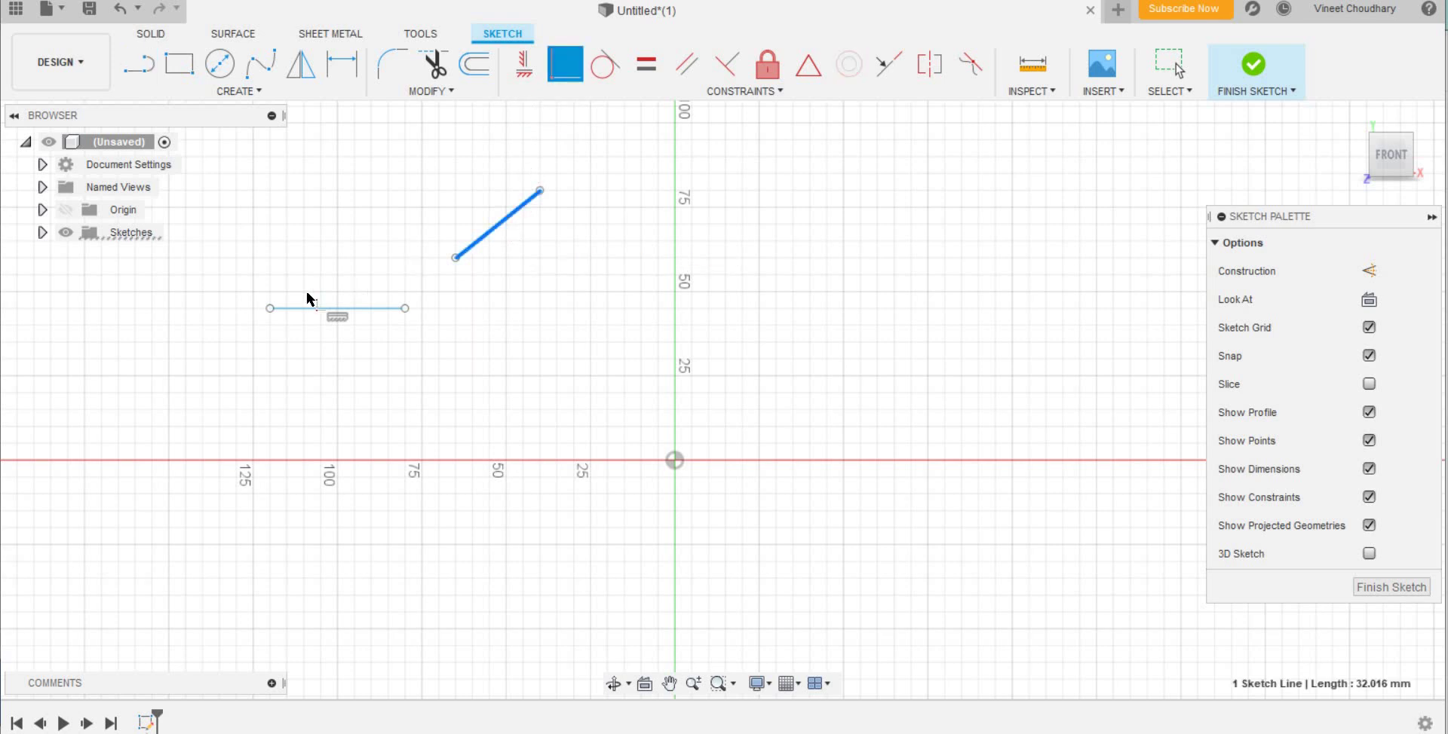
{"action": "left_click", "coordinate": [271, 310]}
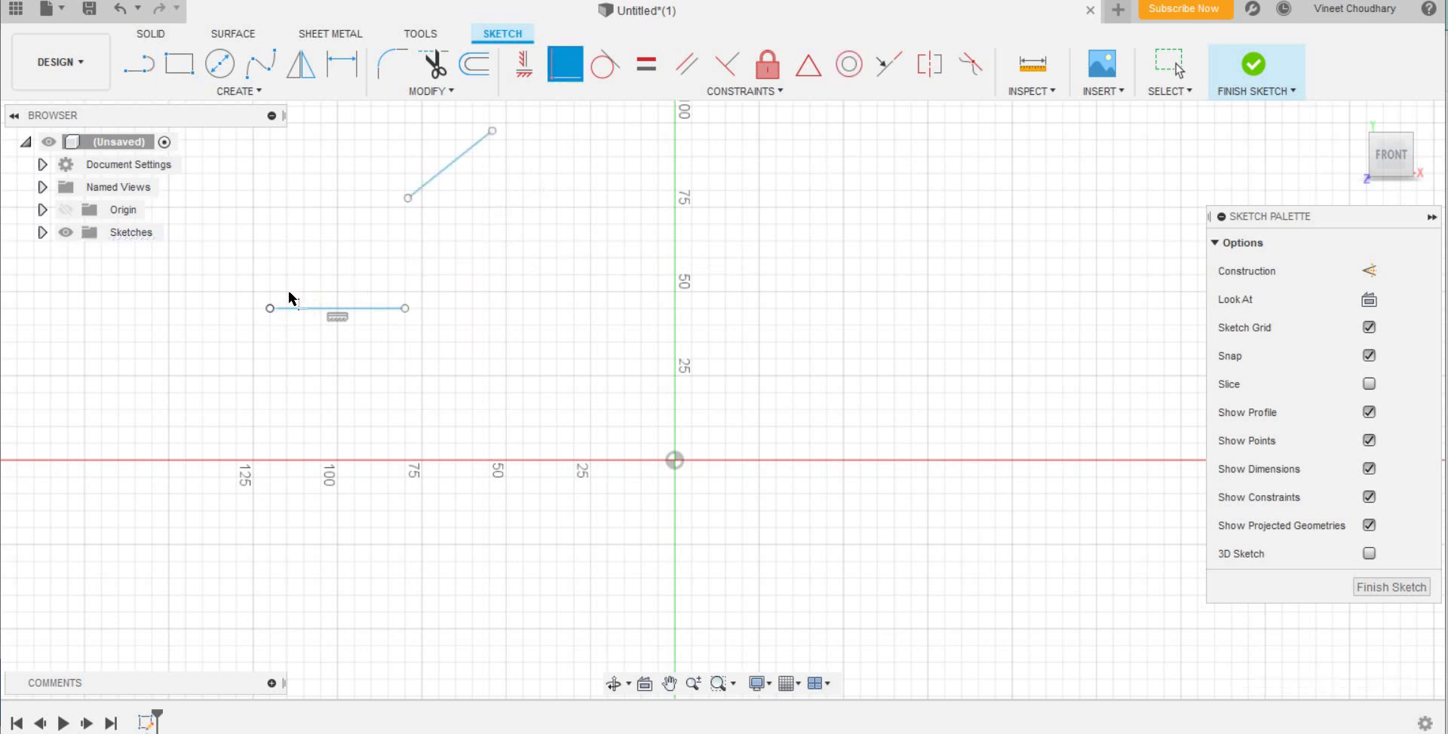
{"action": "left_click", "coordinate": [445, 177]}
{"action": "left_click", "coordinate": [406, 310]}
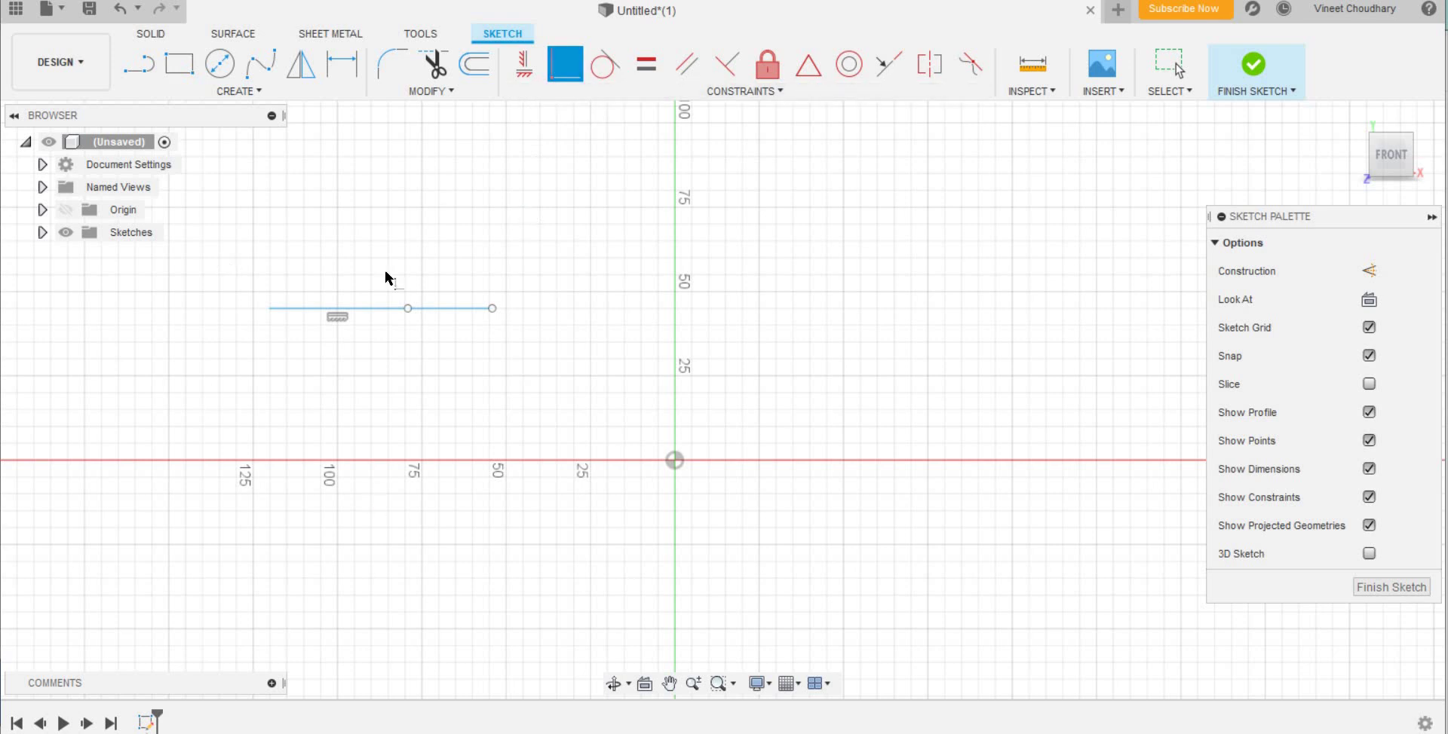
Draw a circle at the upper right of the sketch
{"action": "left_click", "coordinate": [220, 63]}
{"action": "left_click", "coordinate": [996, 241]}
{"action": "left_click", "coordinate": [931, 259]}
Draw a diagonal line left of the circle and constrain it tangent to the circle
{"action": "key", "text": "l"}
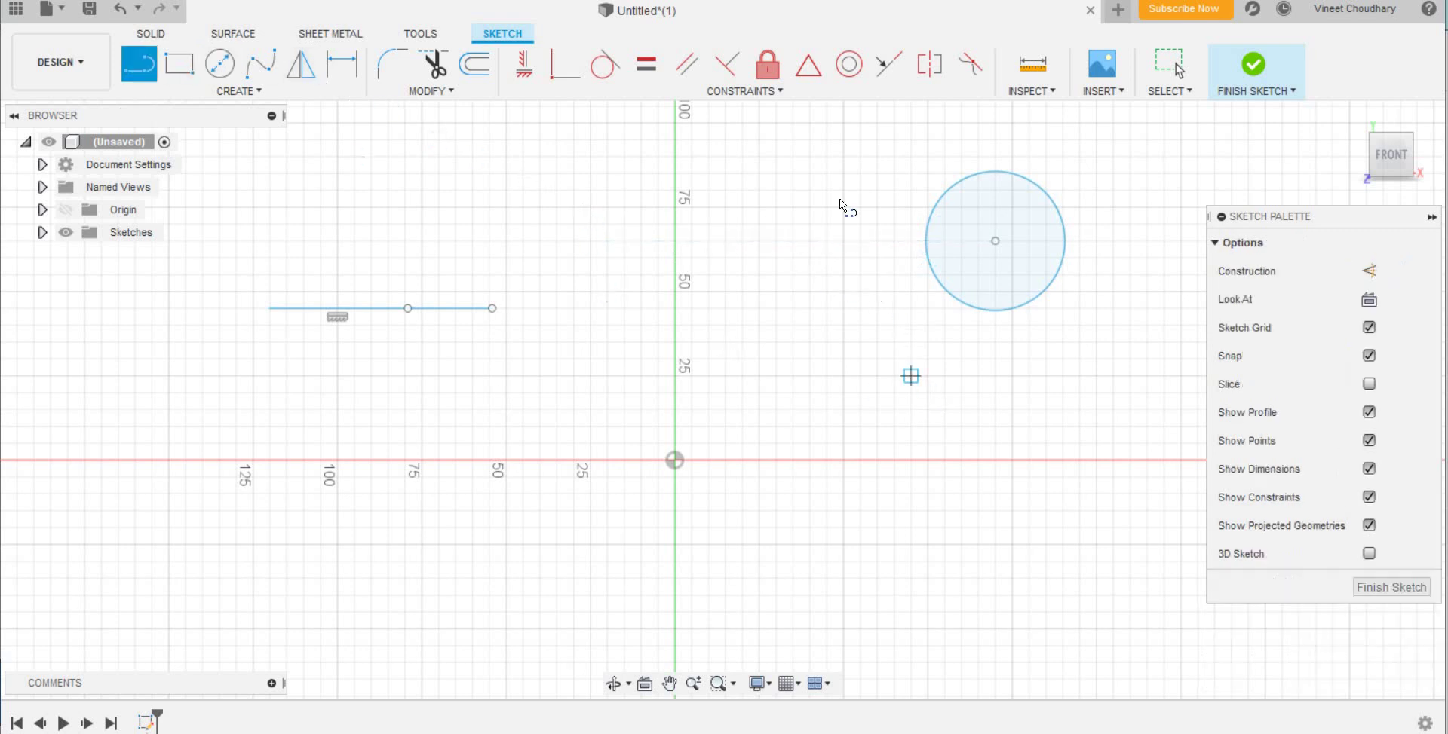
{"action": "left_click", "coordinate": [843, 190]}
{"action": "left_click", "coordinate": [758, 290]}
{"action": "key", "text": "Escape"}
{"action": "left_click", "coordinate": [604, 64]}
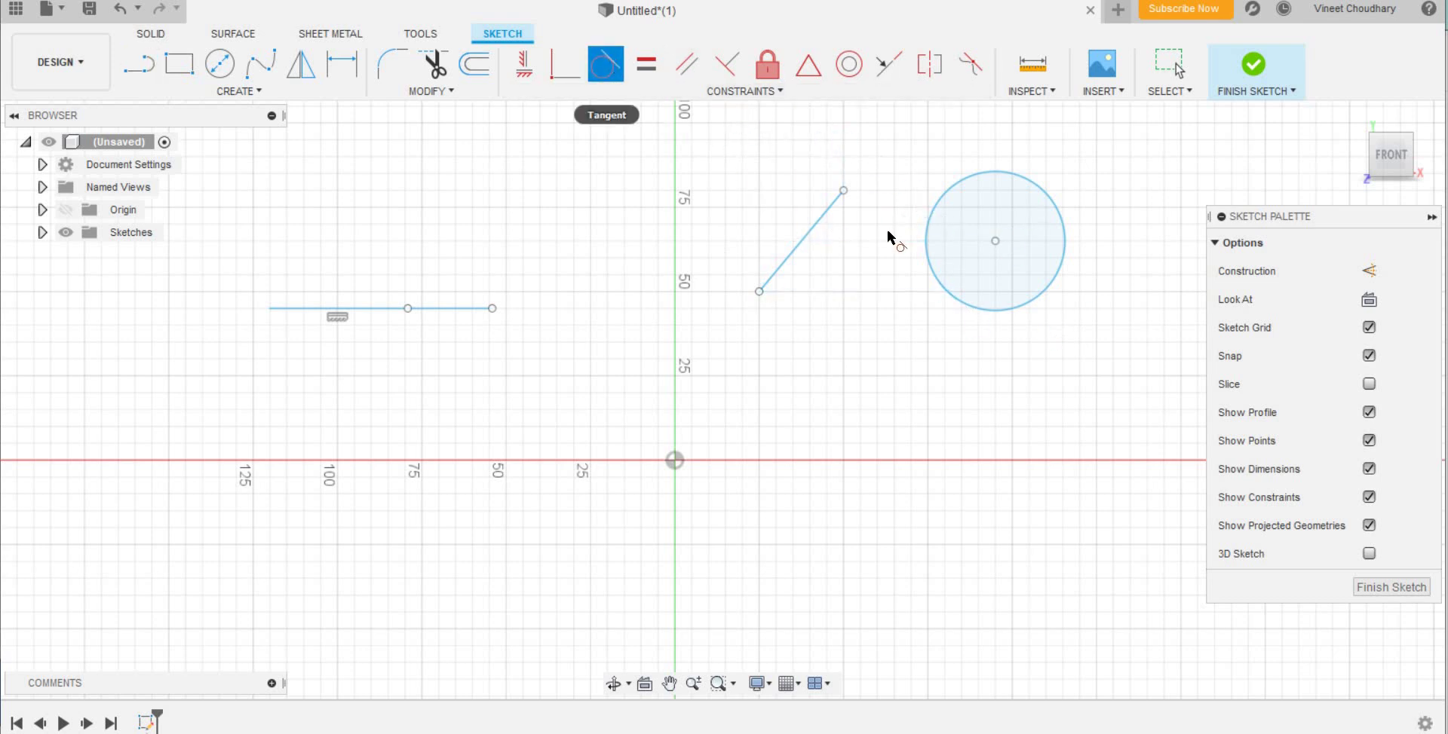
{"action": "left_click", "coordinate": [928, 228]}
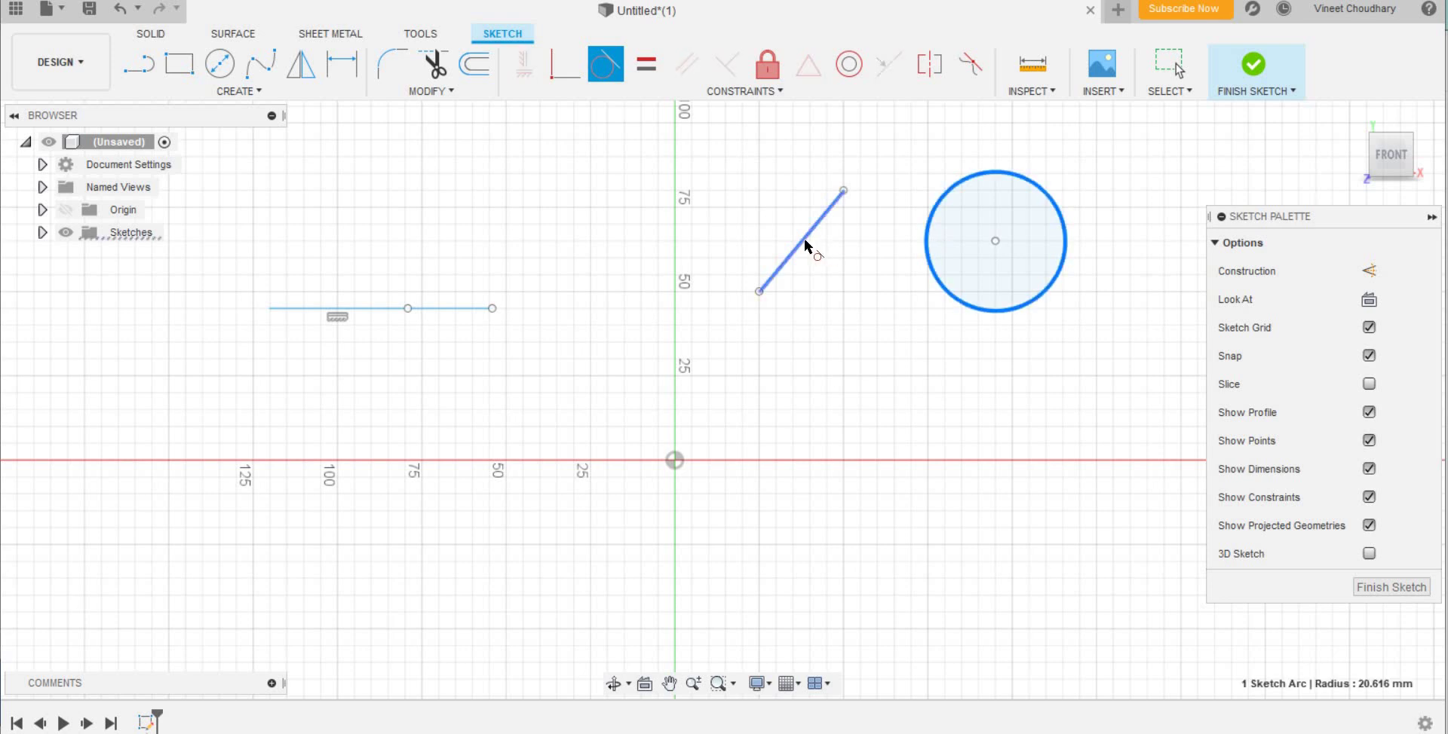
{"action": "left_click", "coordinate": [805, 240]}
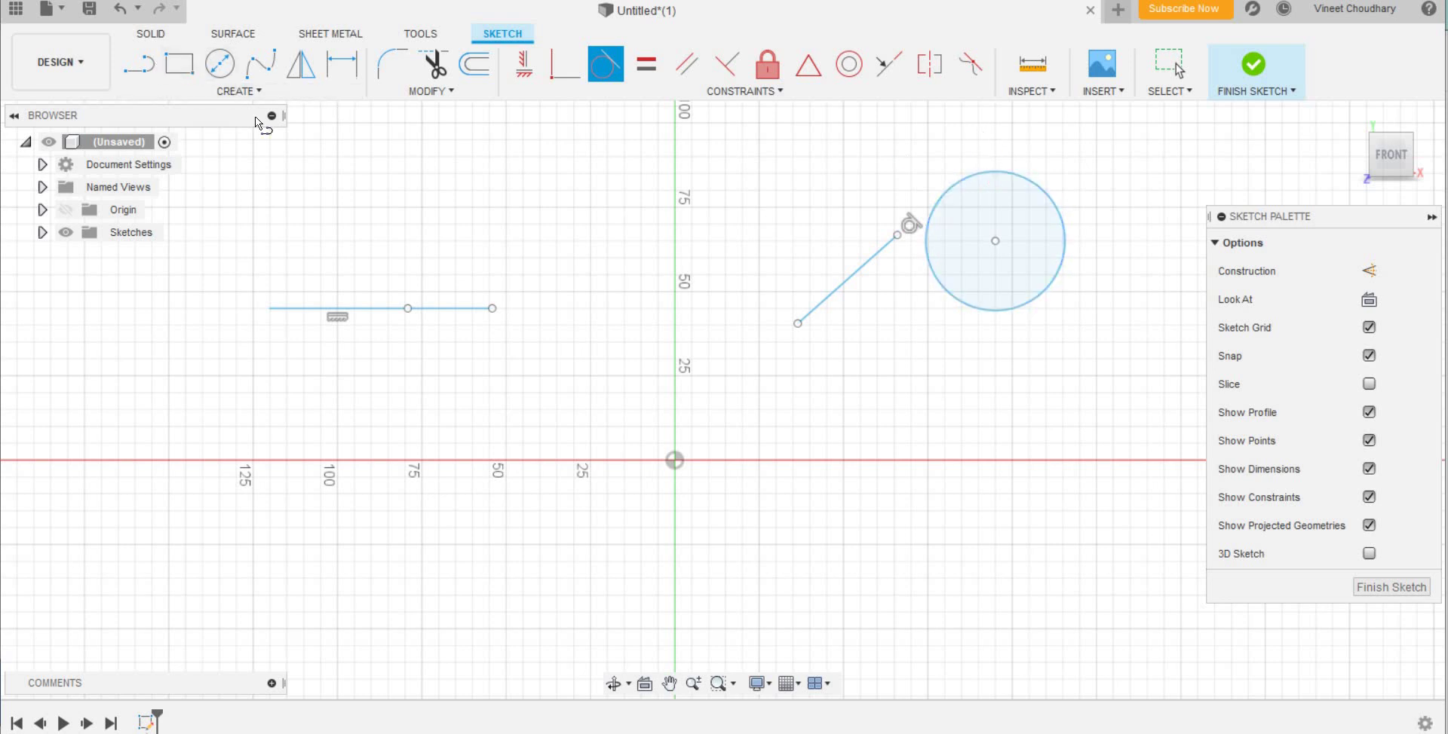
Draw a second line below right of the circle and make it tangent too
{"action": "key", "text": "l"}
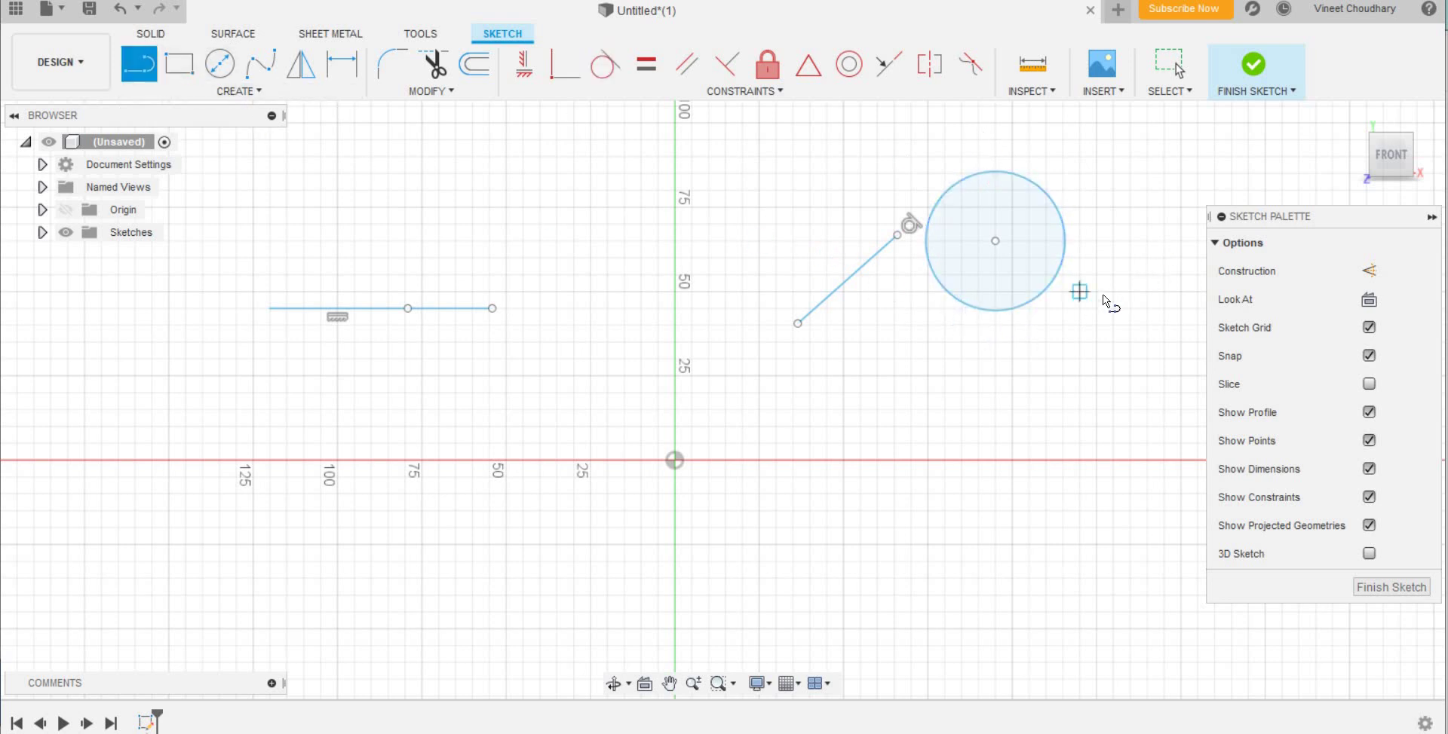
{"action": "left_click", "coordinate": [1157, 315]}
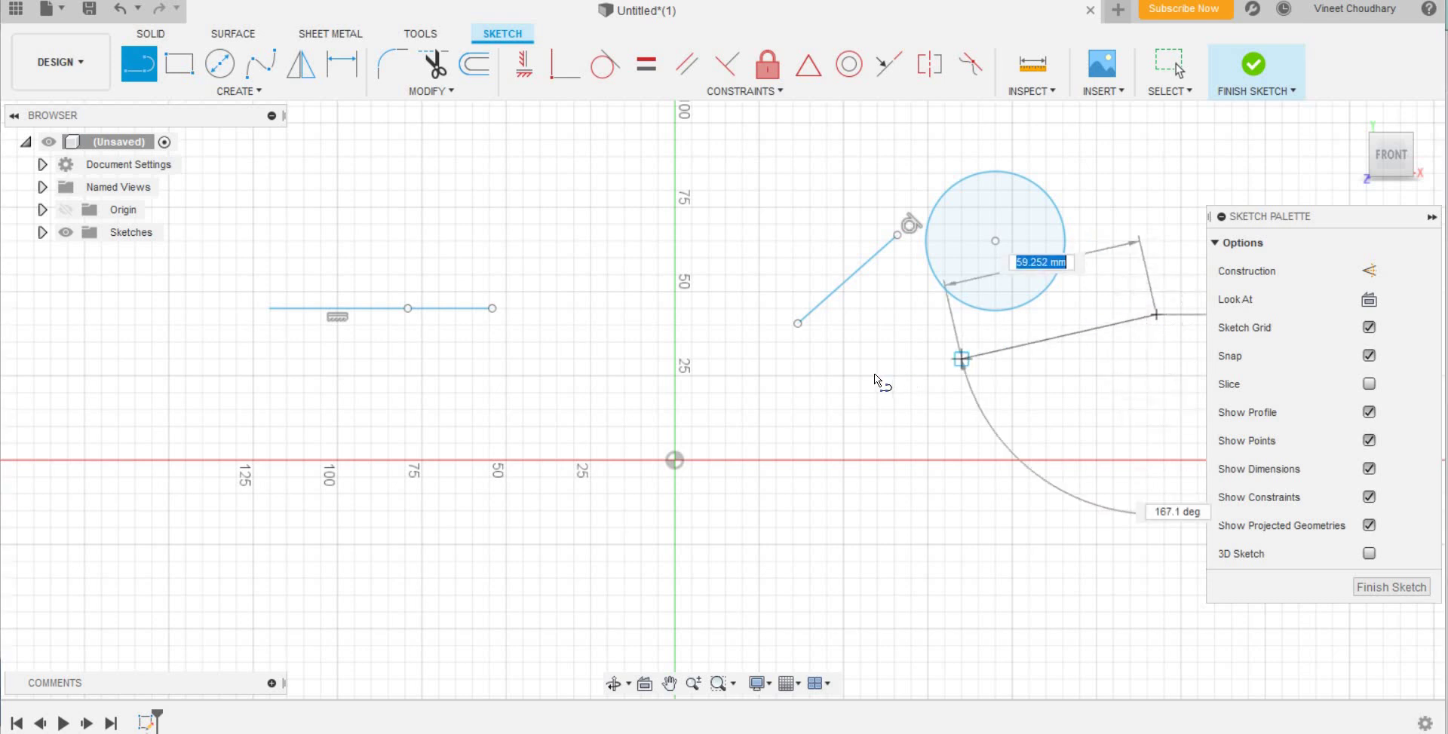
{"action": "left_click", "coordinate": [878, 375]}
{"action": "left_click", "coordinate": [875, 382]}
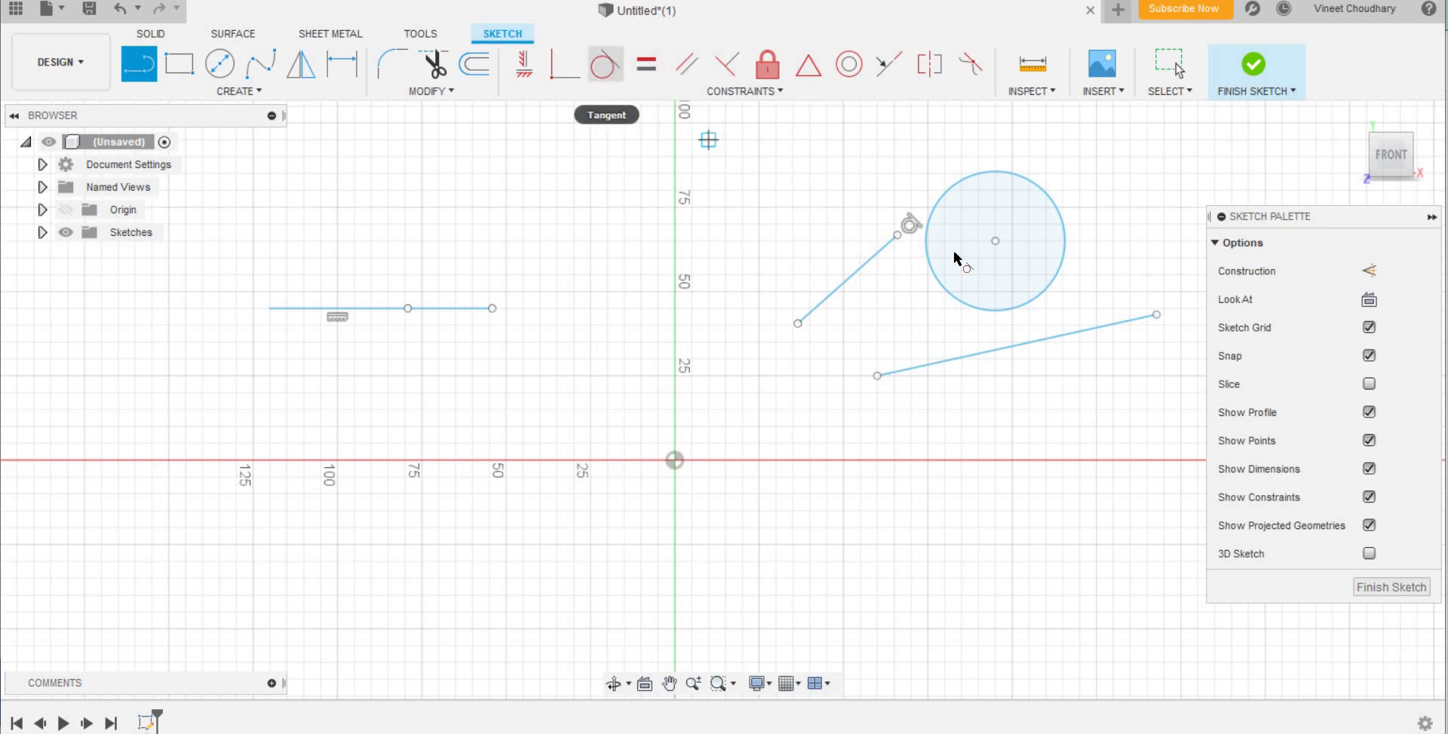
{"action": "left_click", "coordinate": [605, 65]}
{"action": "left_click", "coordinate": [1023, 306]}
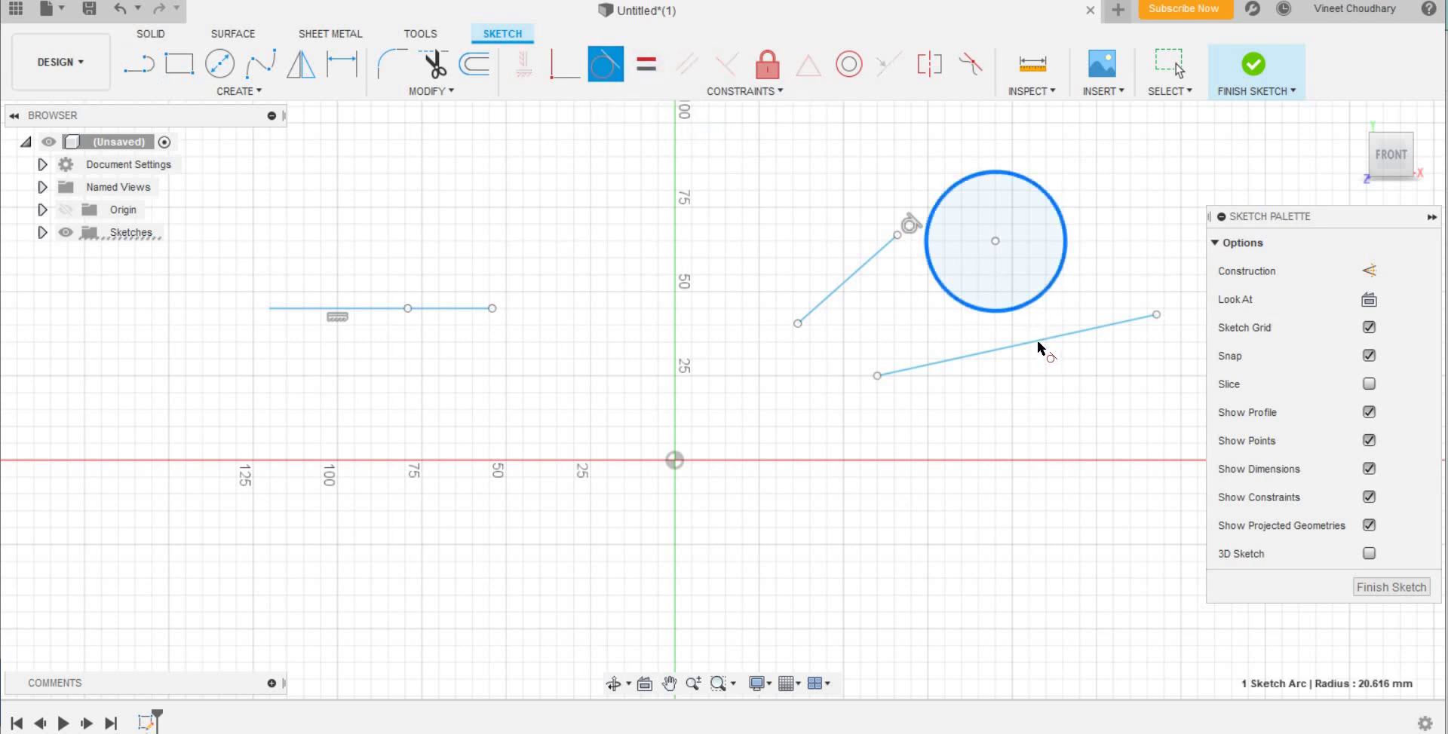
{"action": "left_click", "coordinate": [1039, 341]}
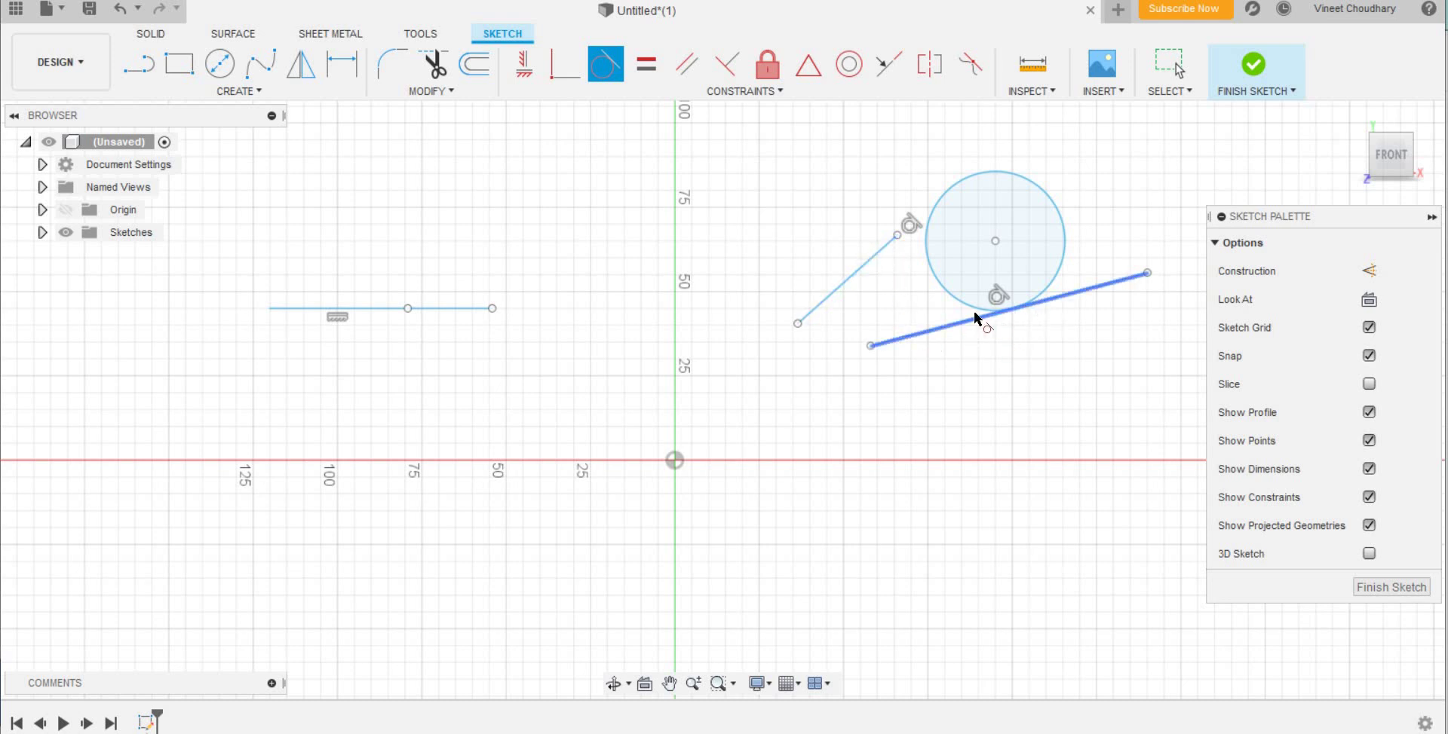
Constrain the lower tangent line parallel to the upper-left tangent line
{"action": "left_click", "coordinate": [688, 67]}
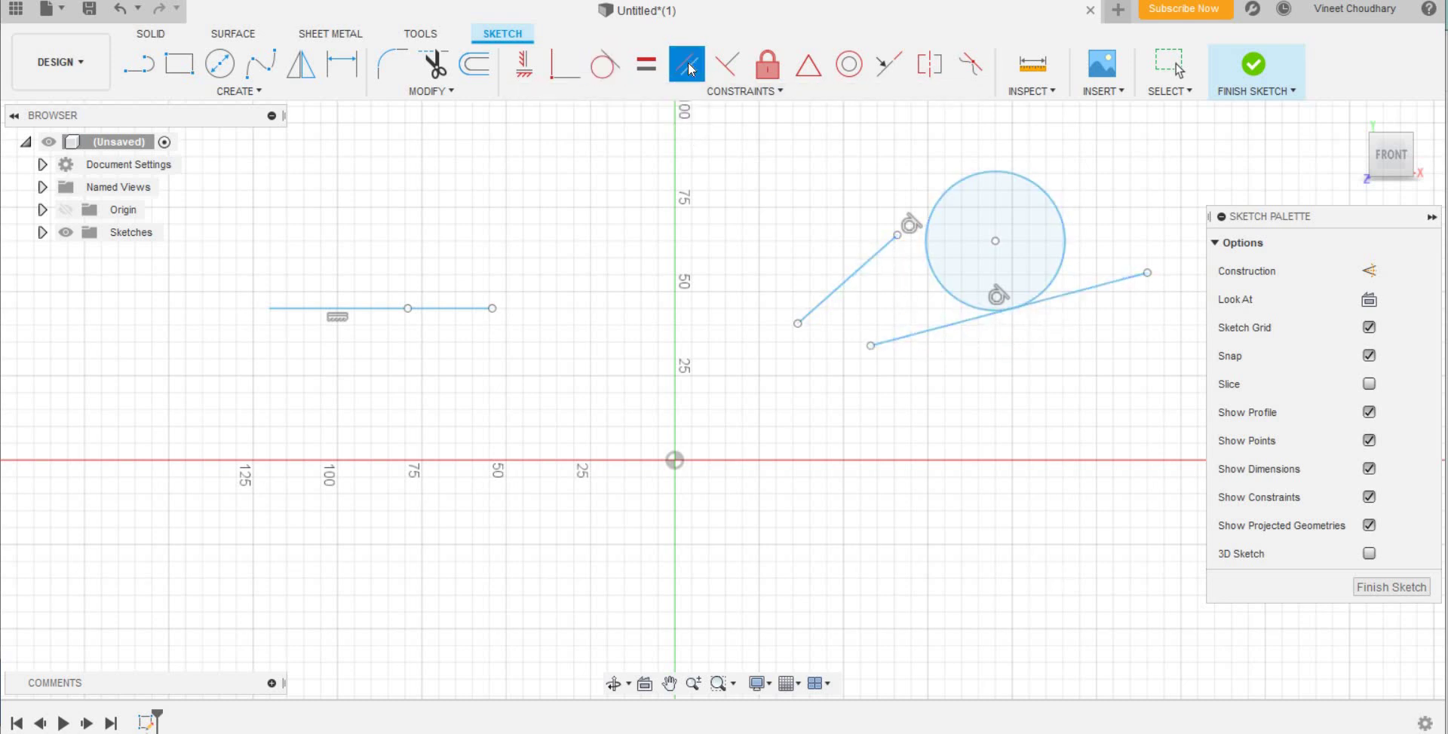
{"action": "left_click", "coordinate": [858, 273]}
{"action": "left_click", "coordinate": [912, 334]}
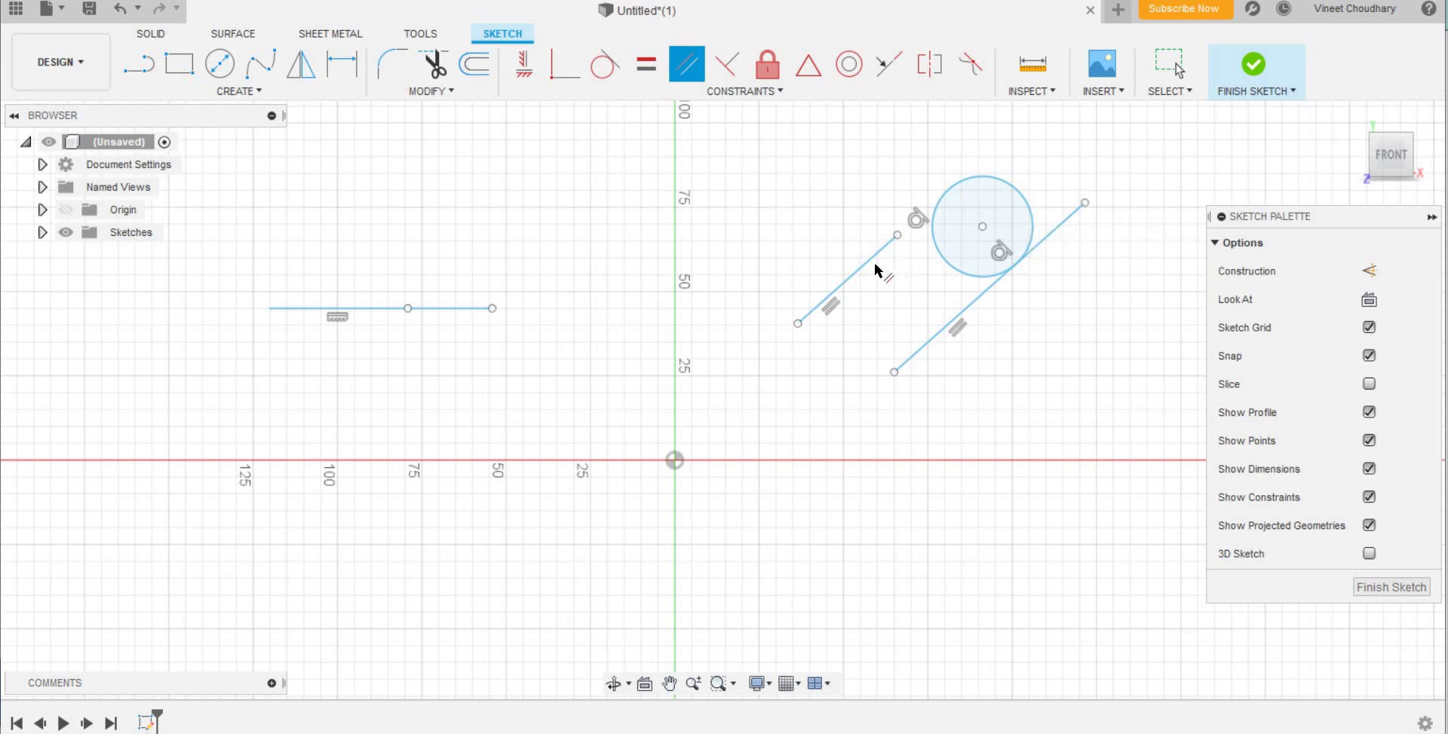
{"action": "left_click", "coordinate": [1016, 263]}
{"action": "left_click", "coordinate": [956, 198]}
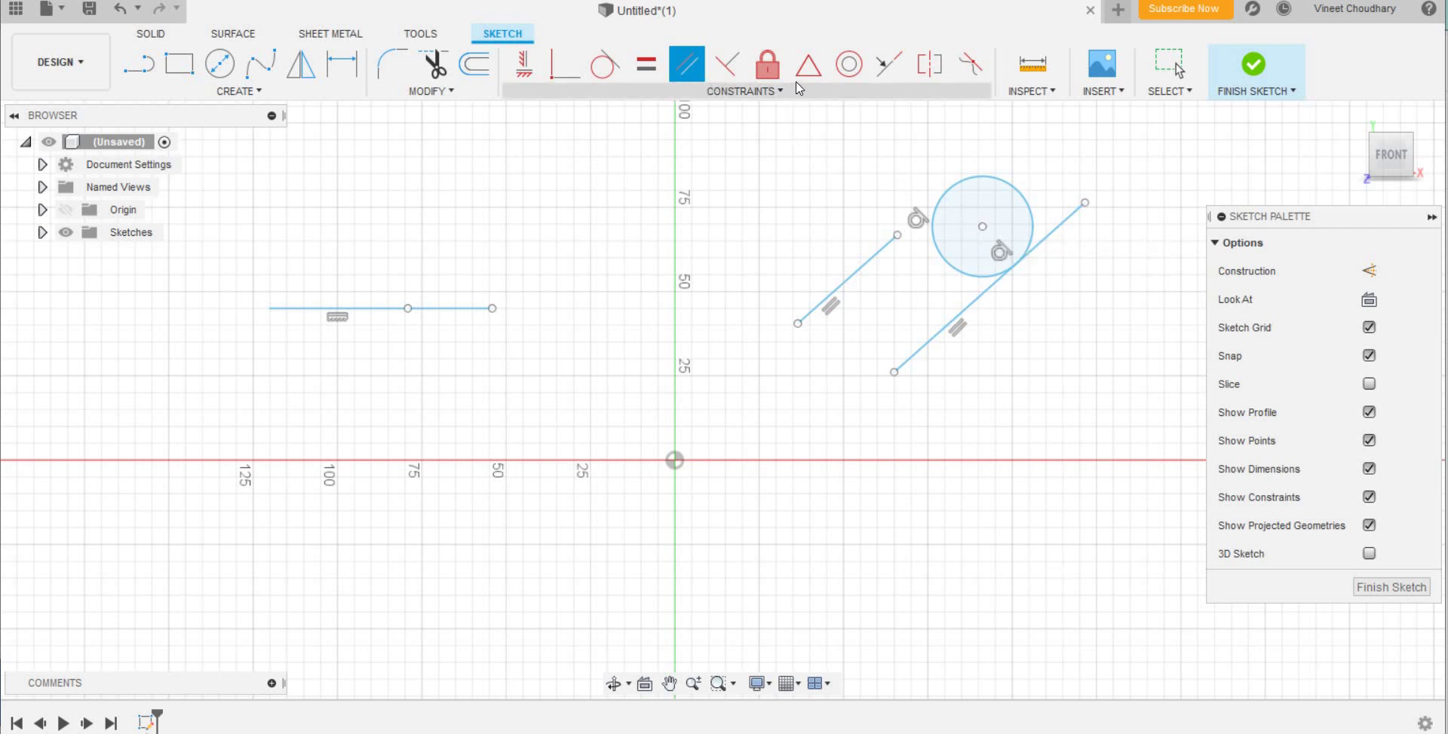
Draw a short horizontal line and a separate slanted line below it
{"action": "left_click", "coordinate": [728, 66]}
{"action": "key", "text": "l"}
{"action": "left_click", "coordinate": [618, 231]}
{"action": "double_click", "coordinate": [530, 232]}
{"action": "left_click", "coordinate": [607, 341]}
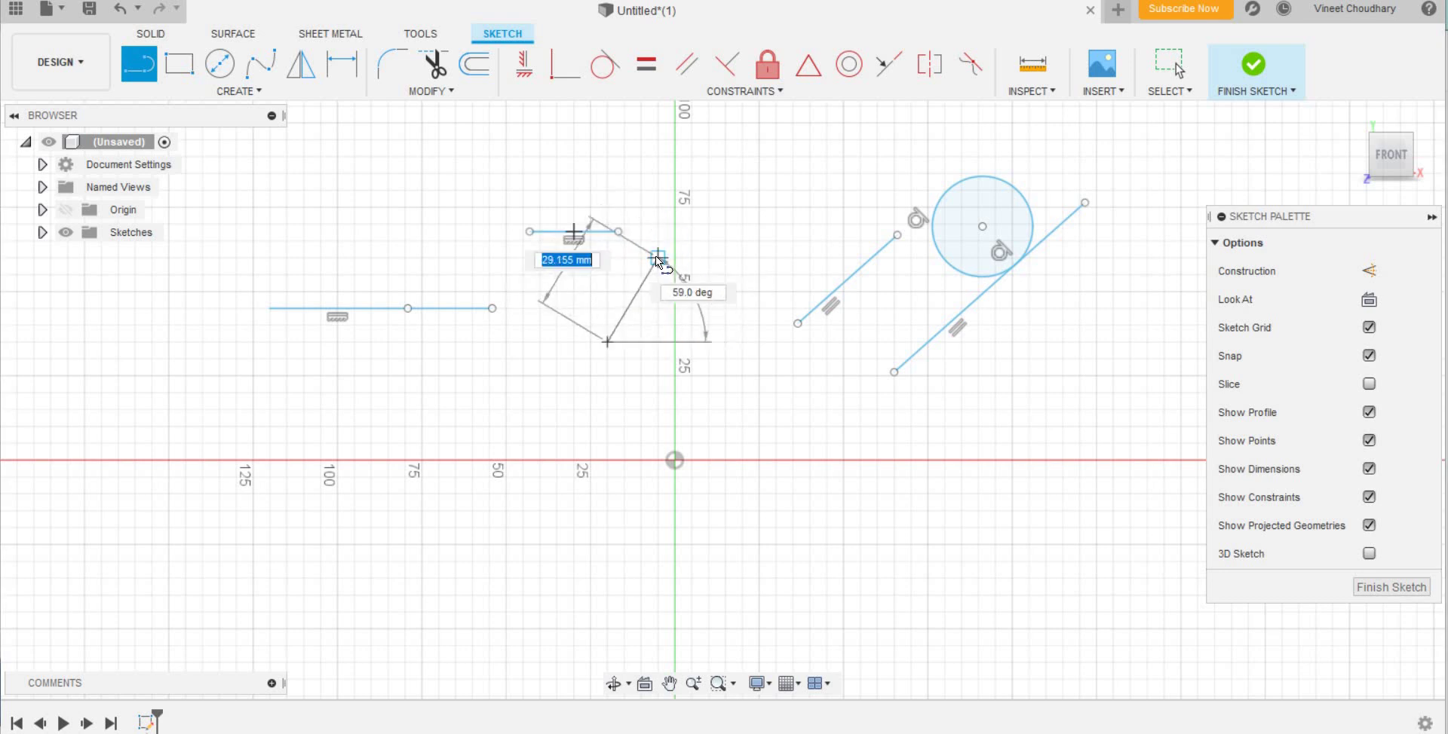
{"action": "left_click", "coordinate": [658, 257]}
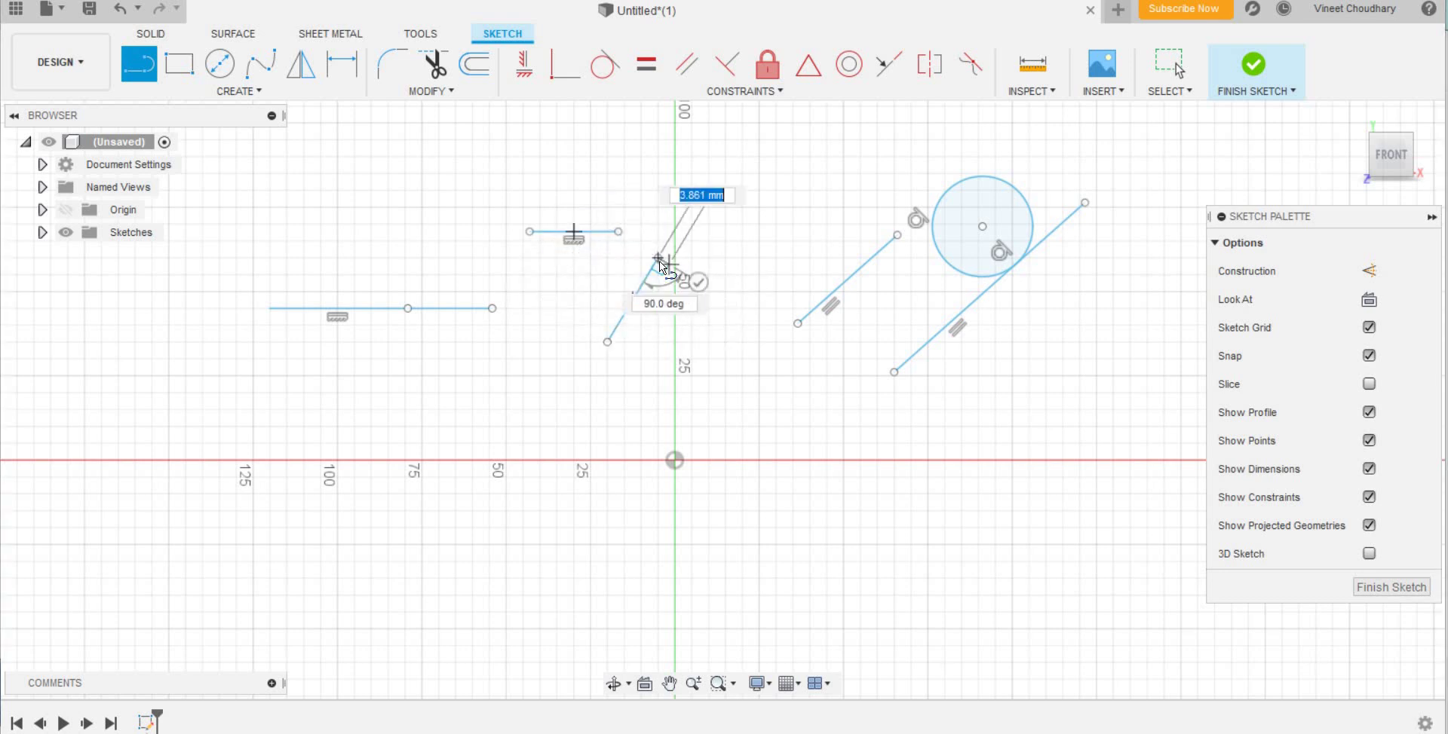
{"action": "left_click", "coordinate": [658, 257]}
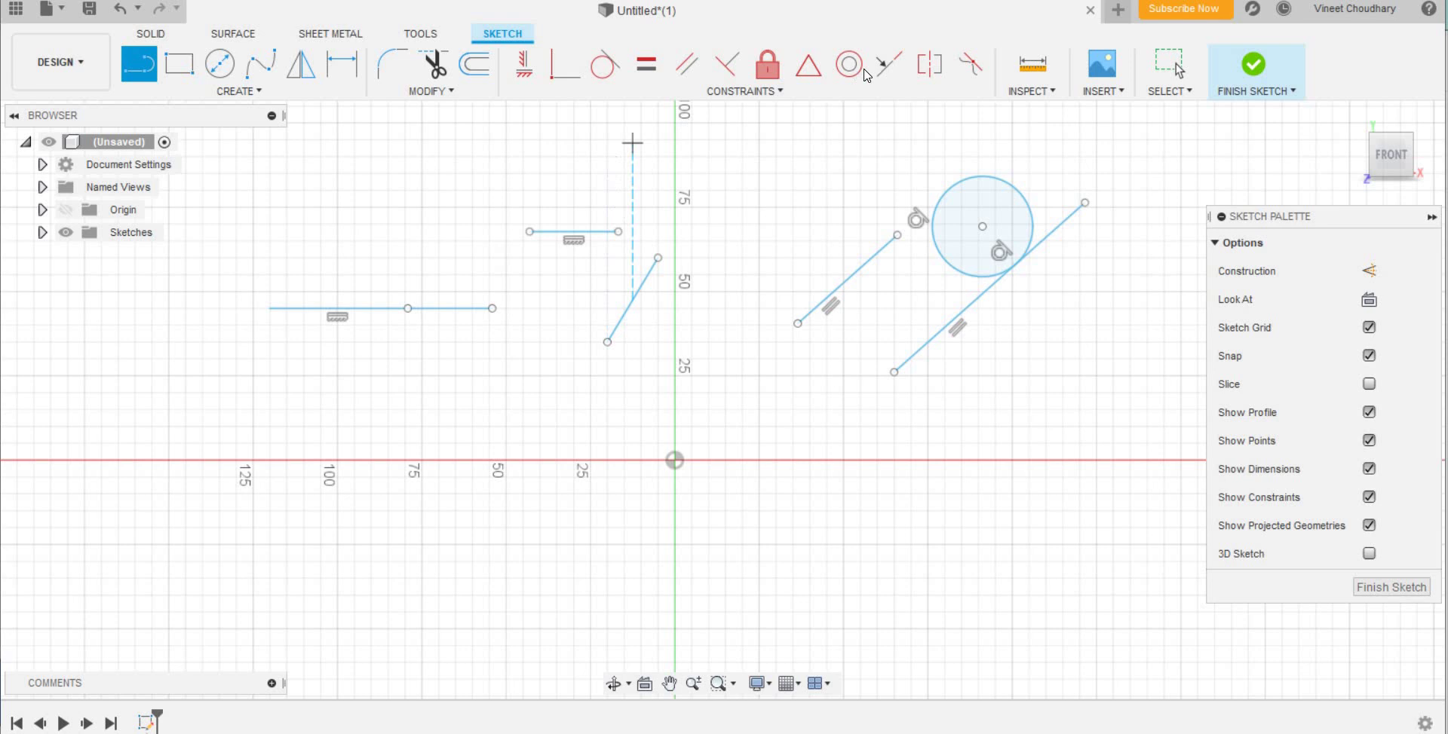
Constrain the slanted line perpendicular to the short horizontal line, making it vertical
{"action": "left_click", "coordinate": [888, 64]}
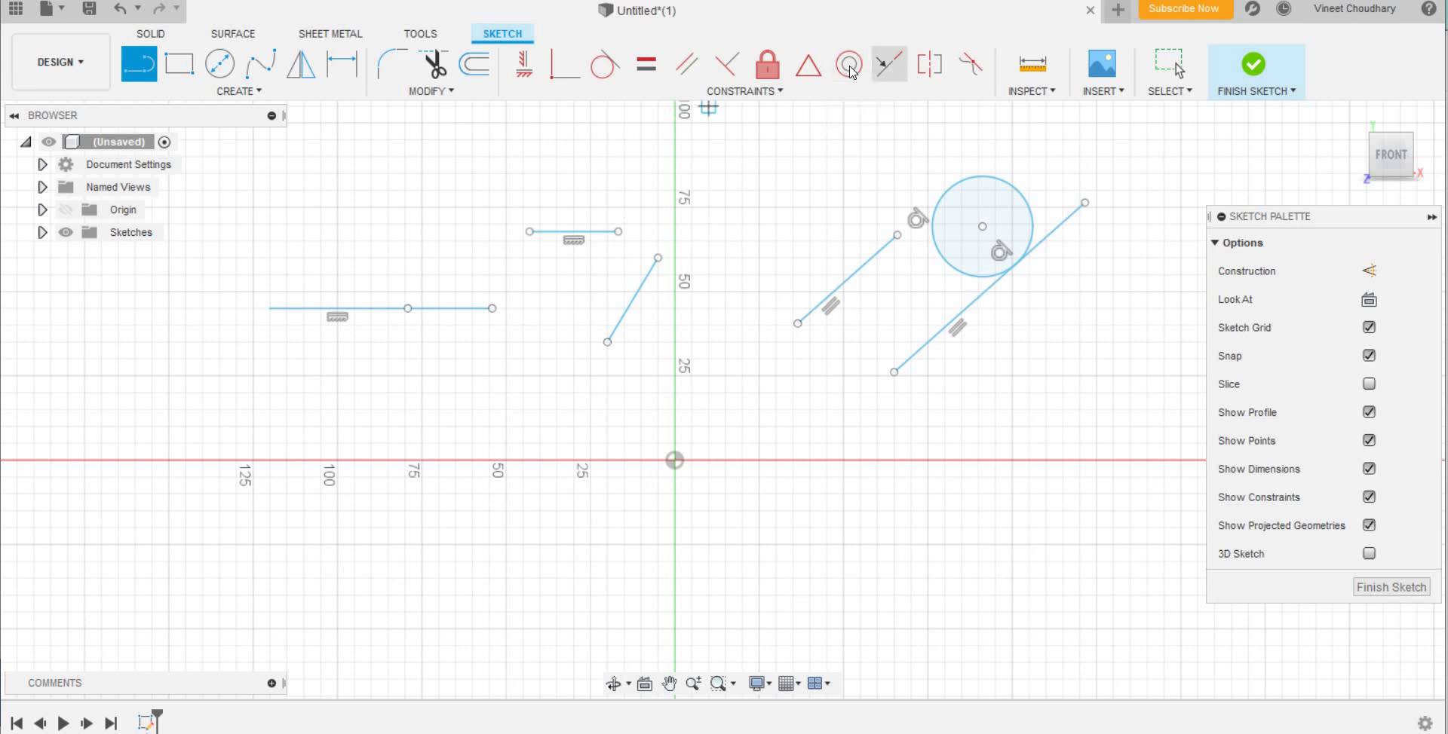
{"action": "left_click", "coordinate": [726, 64]}
{"action": "left_click", "coordinate": [595, 233]}
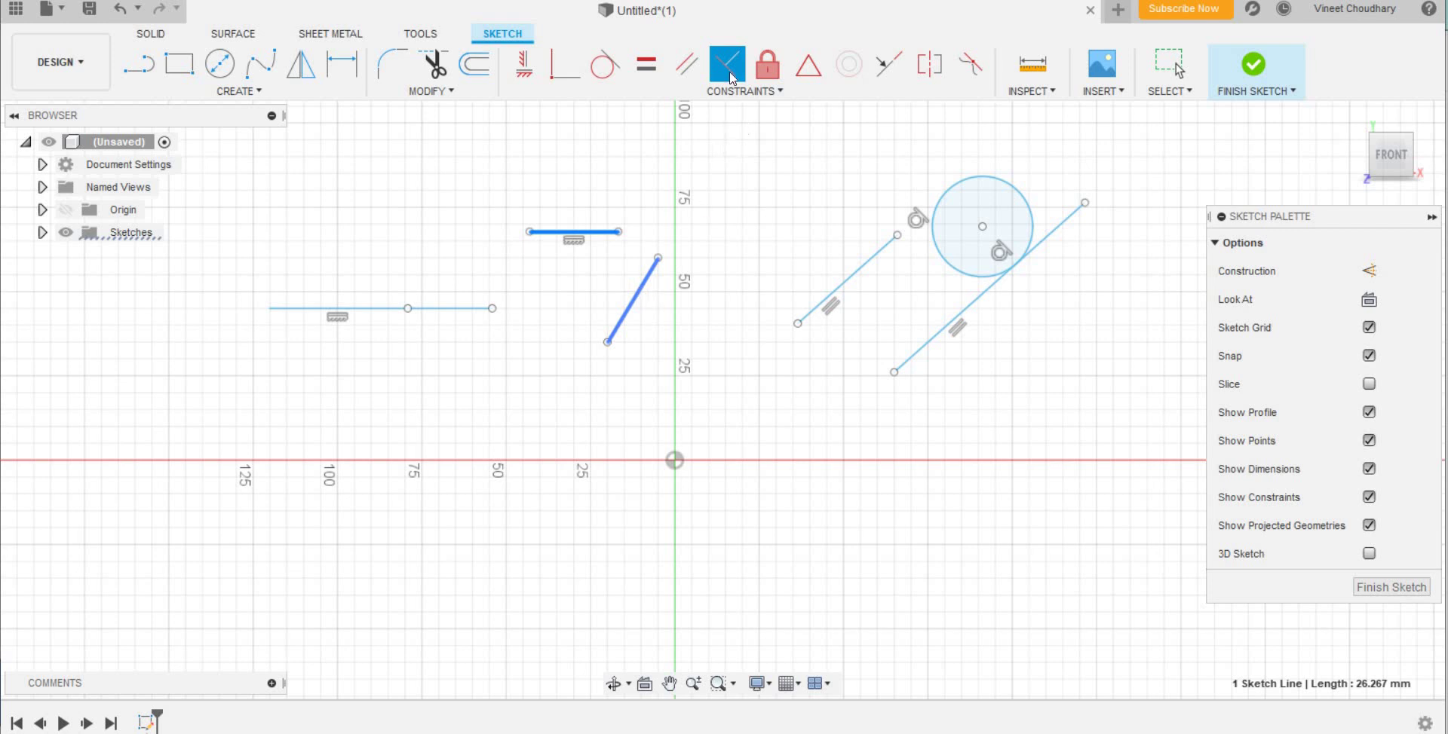
{"action": "left_click", "coordinate": [637, 299]}
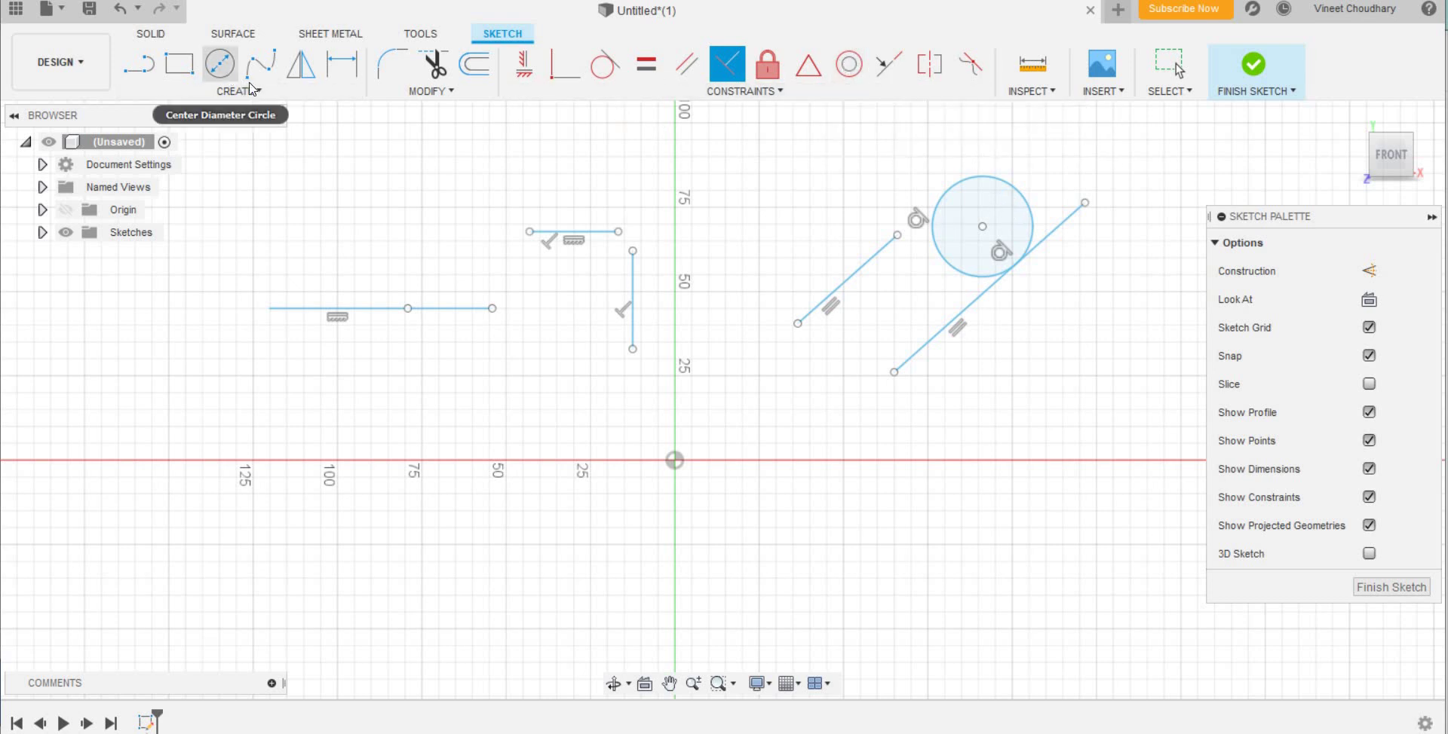
Draw a small circle right of the origin and make it concentric with the upper circle
{"action": "left_click", "coordinate": [219, 64]}
{"action": "left_click", "coordinate": [801, 436]}
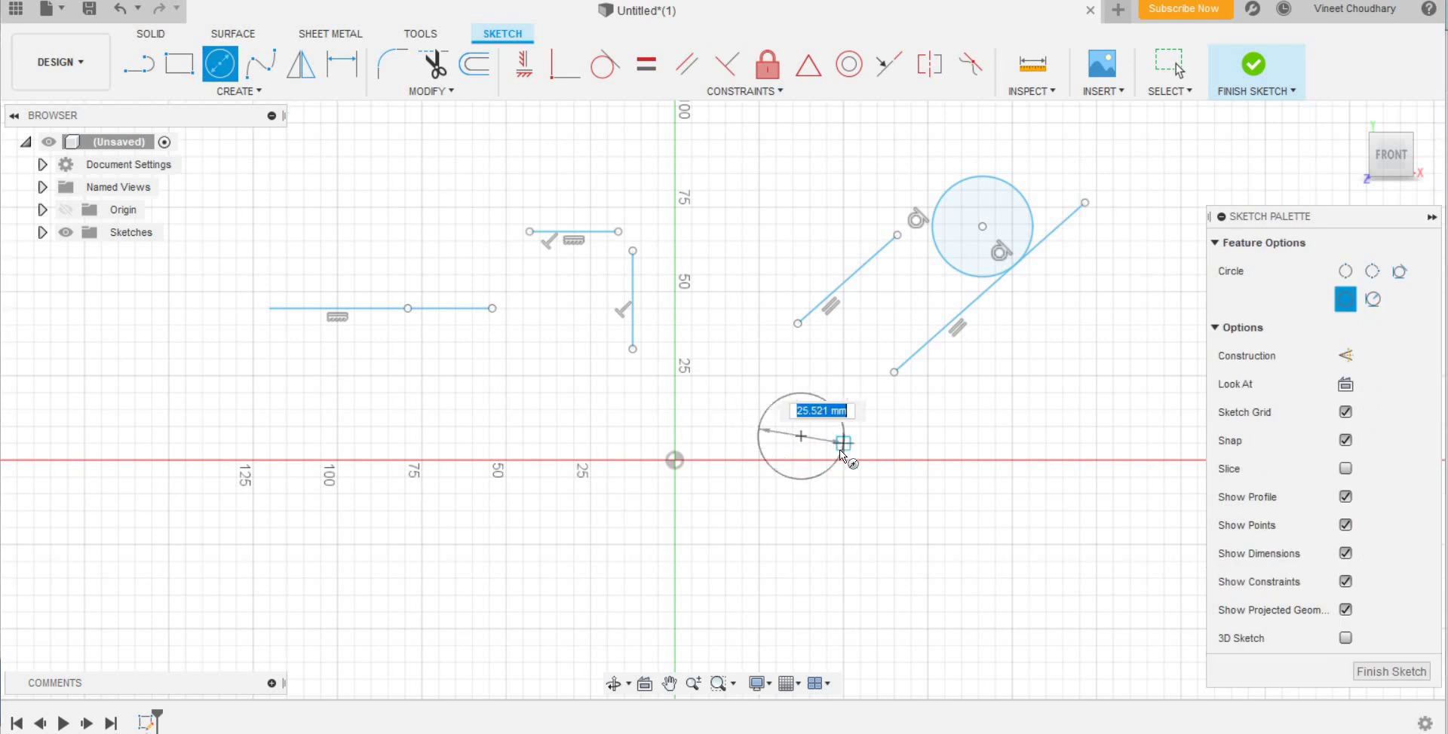
{"action": "left_click", "coordinate": [843, 456]}
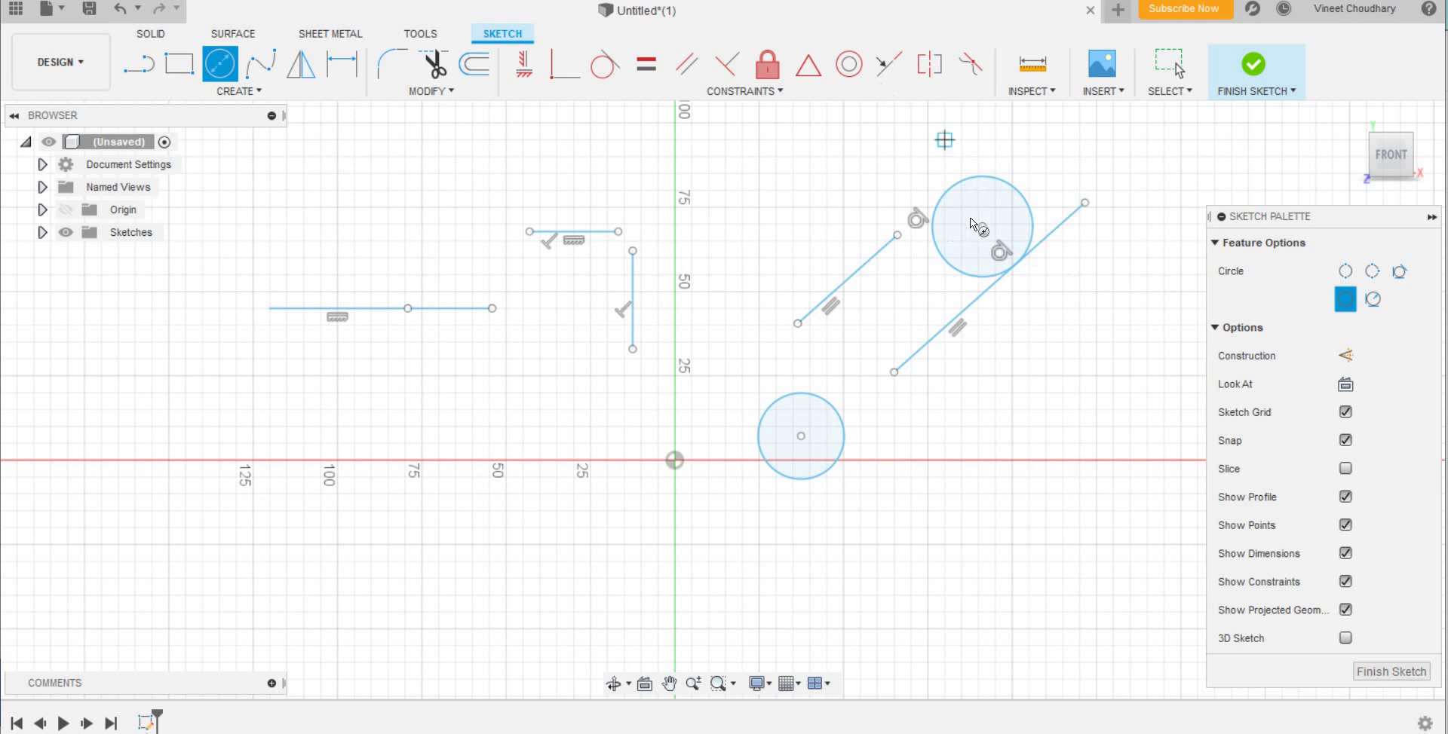
{"action": "left_click", "coordinate": [849, 68]}
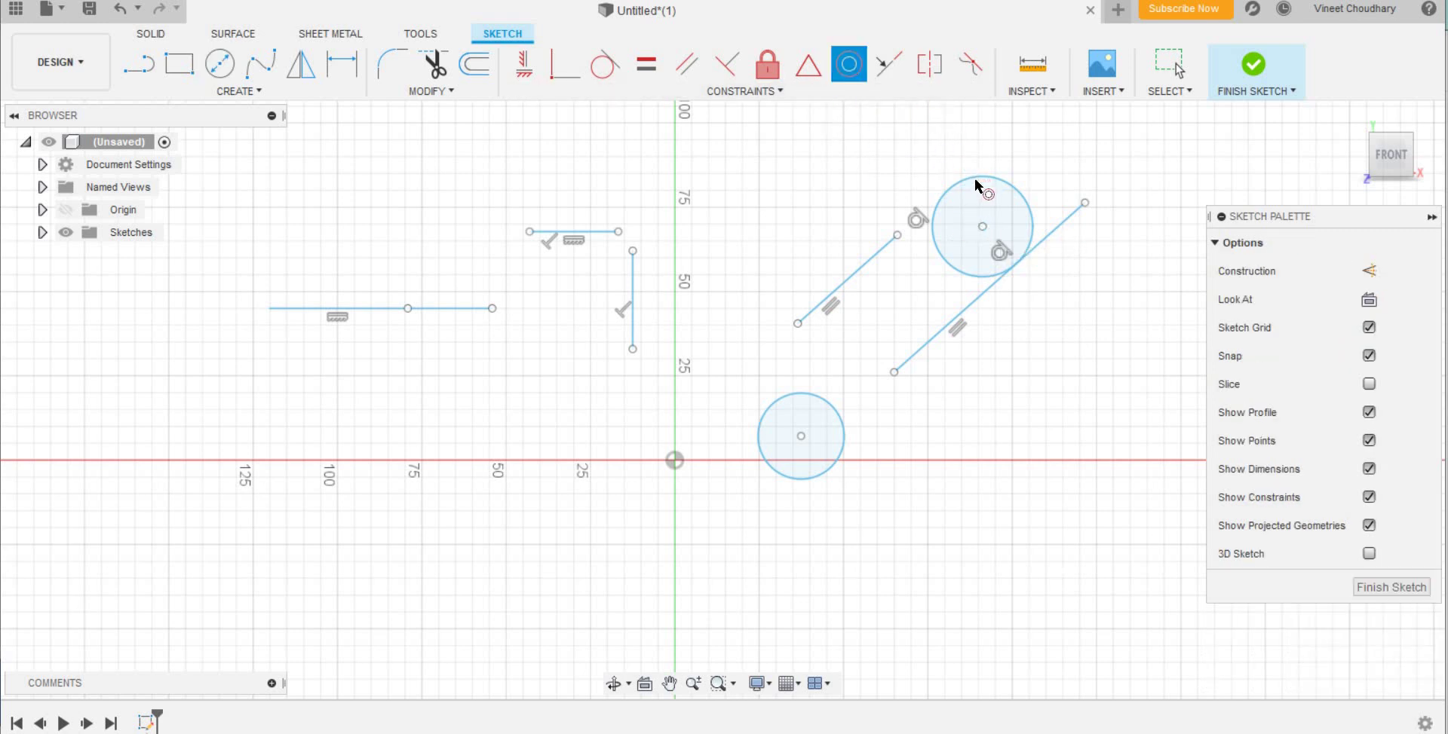
{"action": "left_click", "coordinate": [975, 181]}
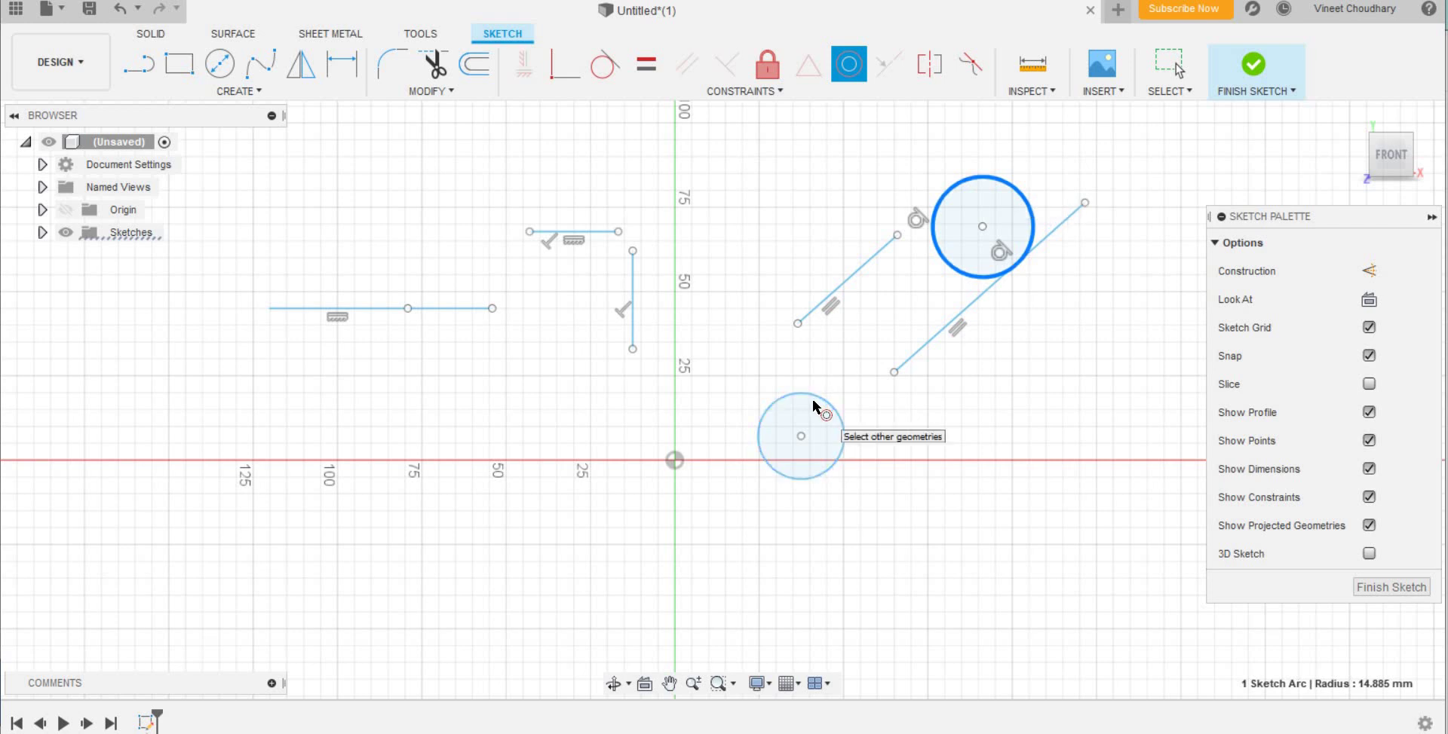
{"action": "left_click", "coordinate": [819, 404]}
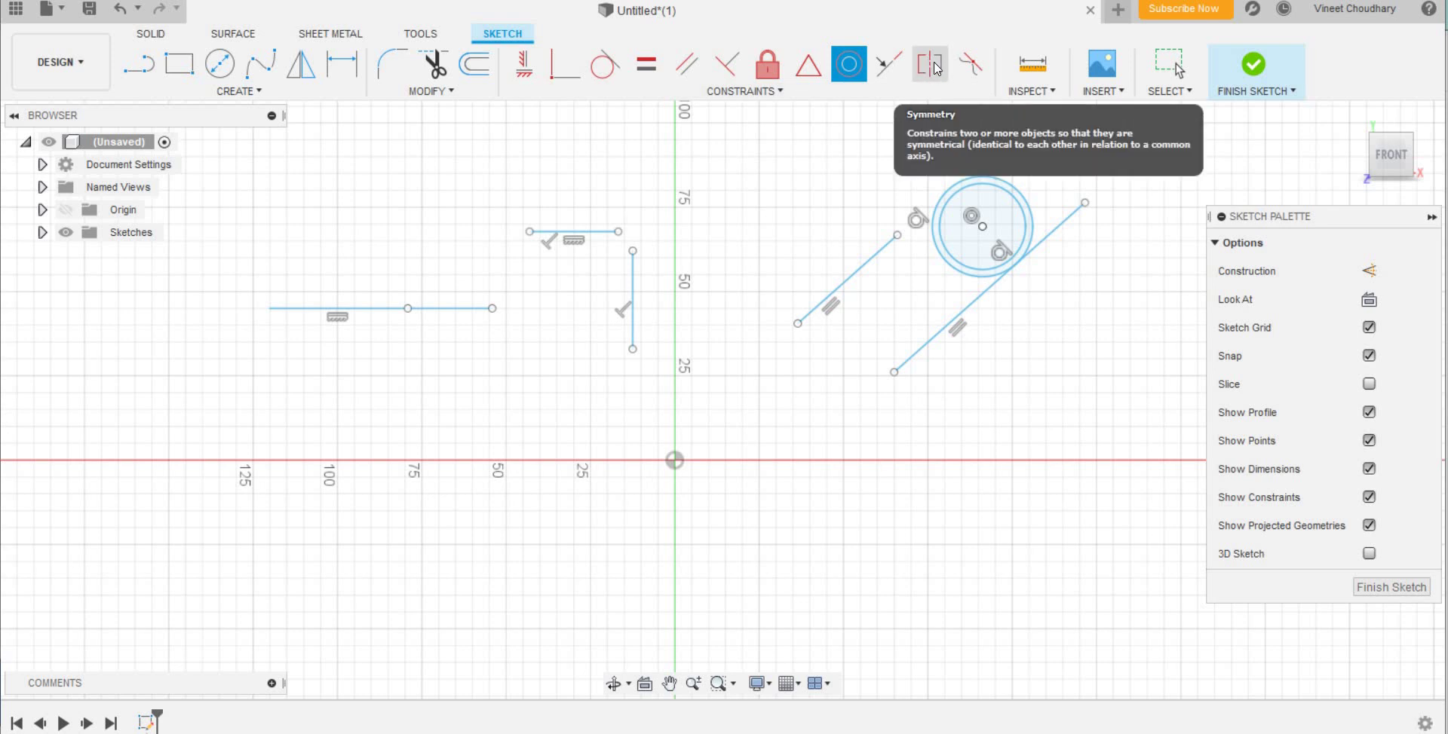
Draw a small rectangle and a larger rectangle to its right
{"action": "left_click", "coordinate": [178, 64]}
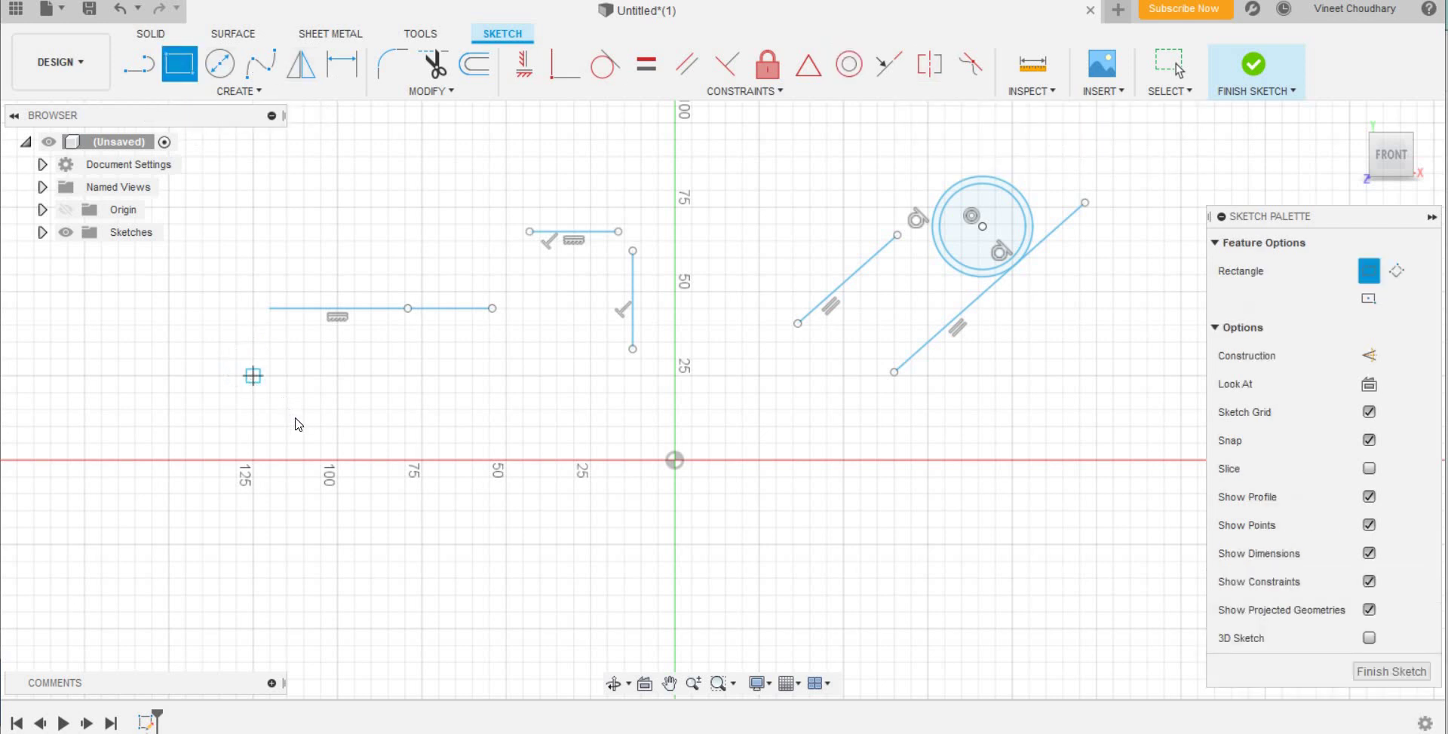
{"action": "left_click", "coordinate": [253, 375]}
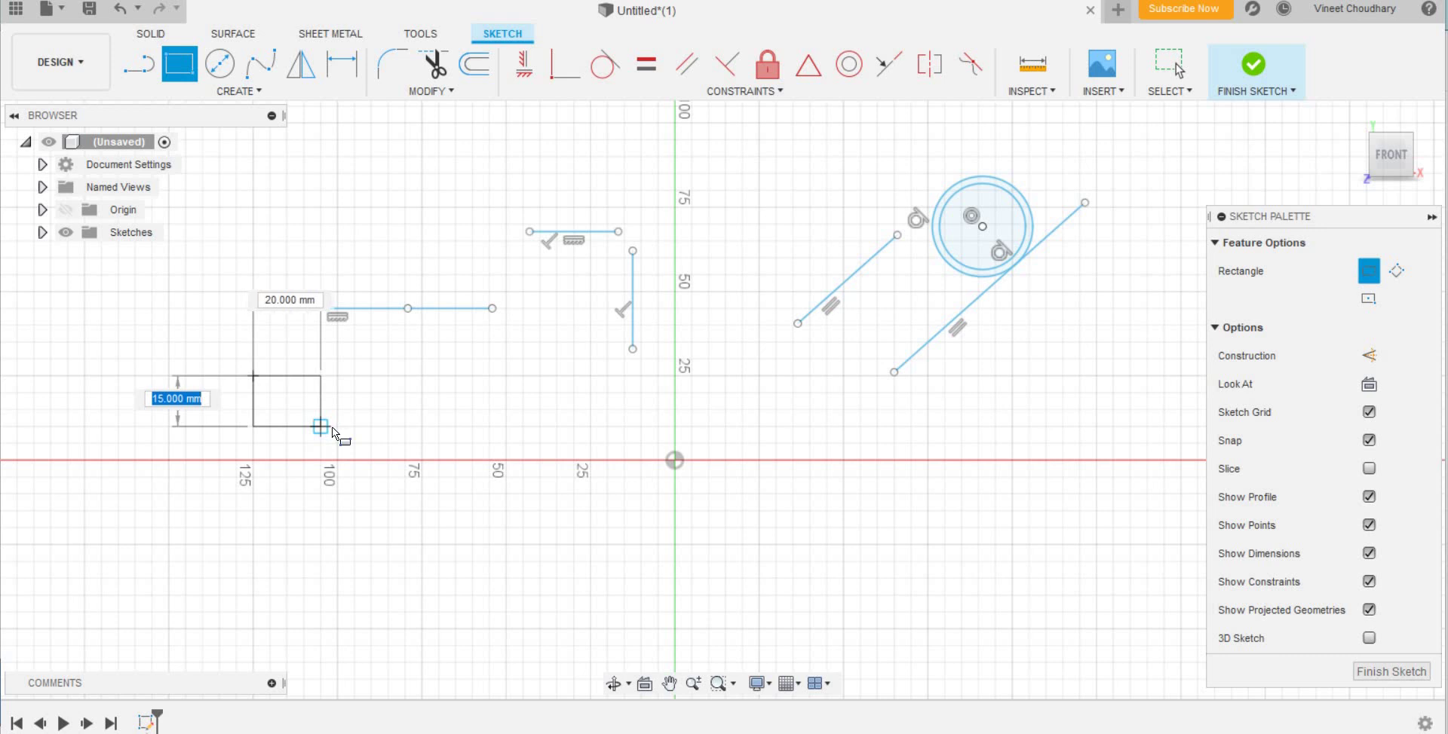
{"action": "left_click", "coordinate": [338, 427]}
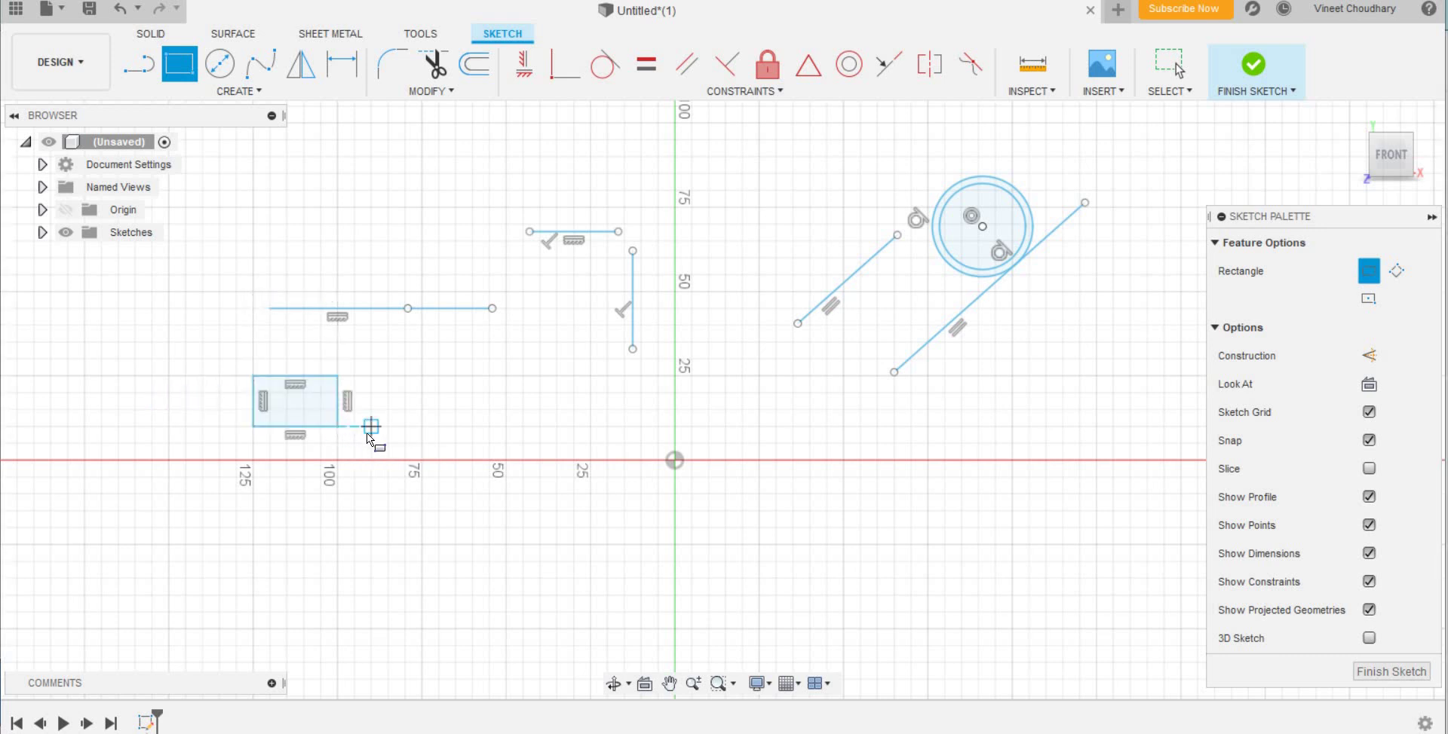
{"action": "left_click", "coordinate": [371, 426]}
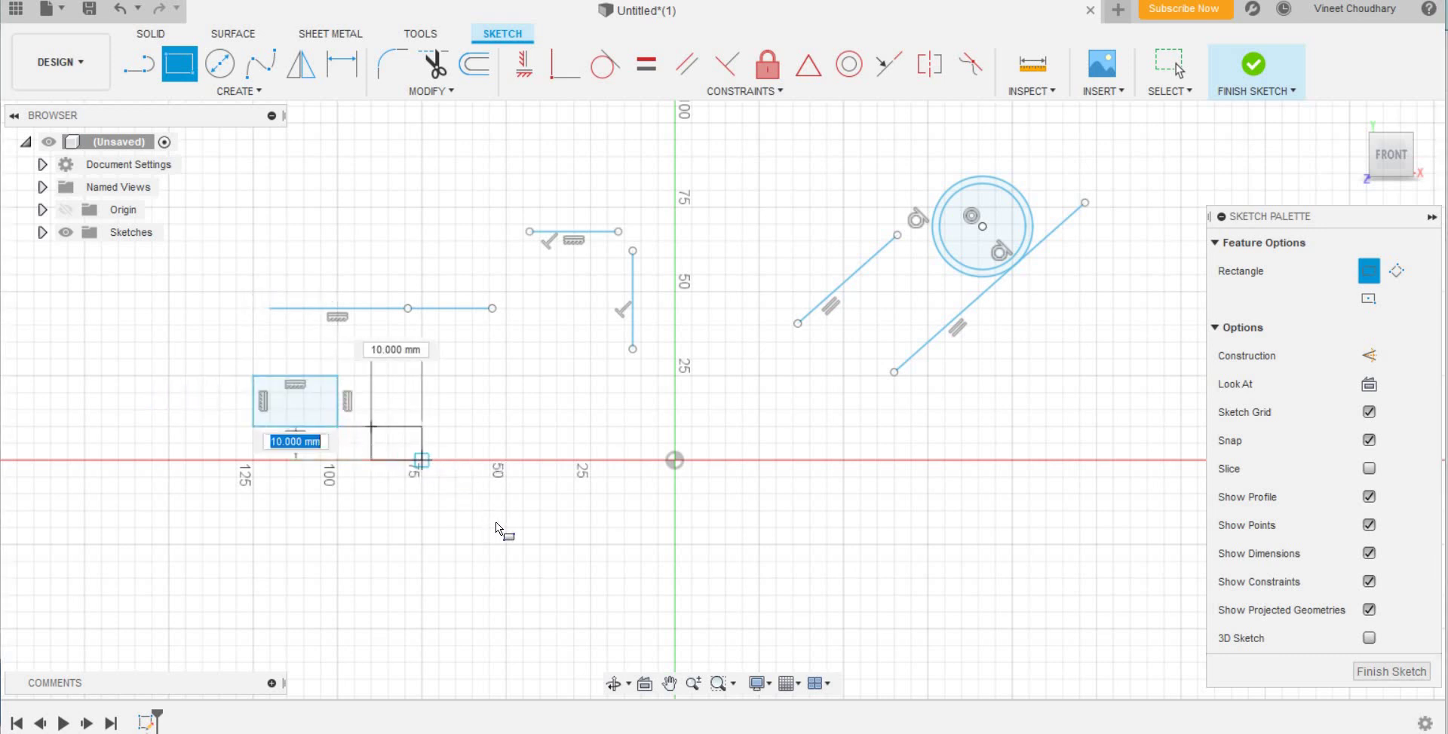
{"action": "left_click", "coordinate": [557, 528]}
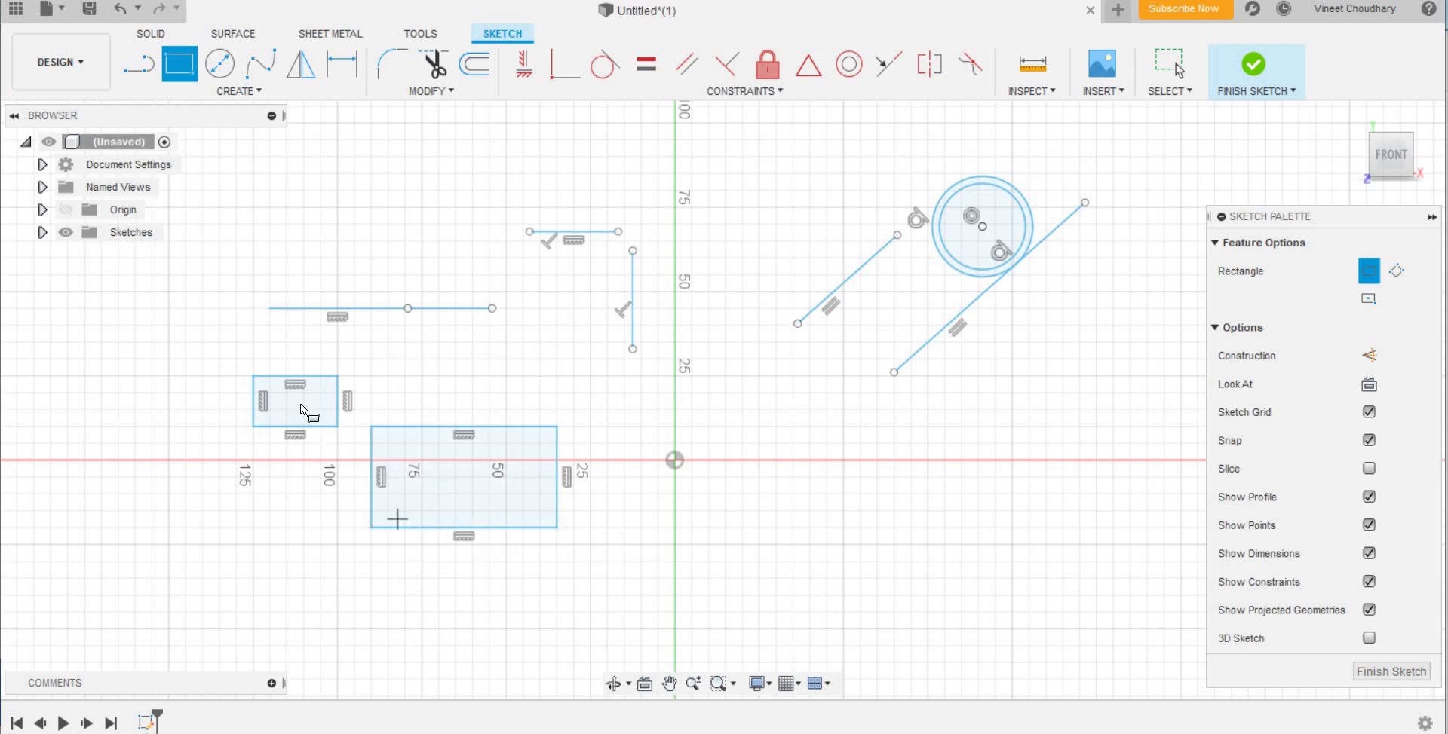
Constrain the large rectangle's top and left edges collinear with the small rectangle's
{"action": "left_click", "coordinate": [929, 65]}
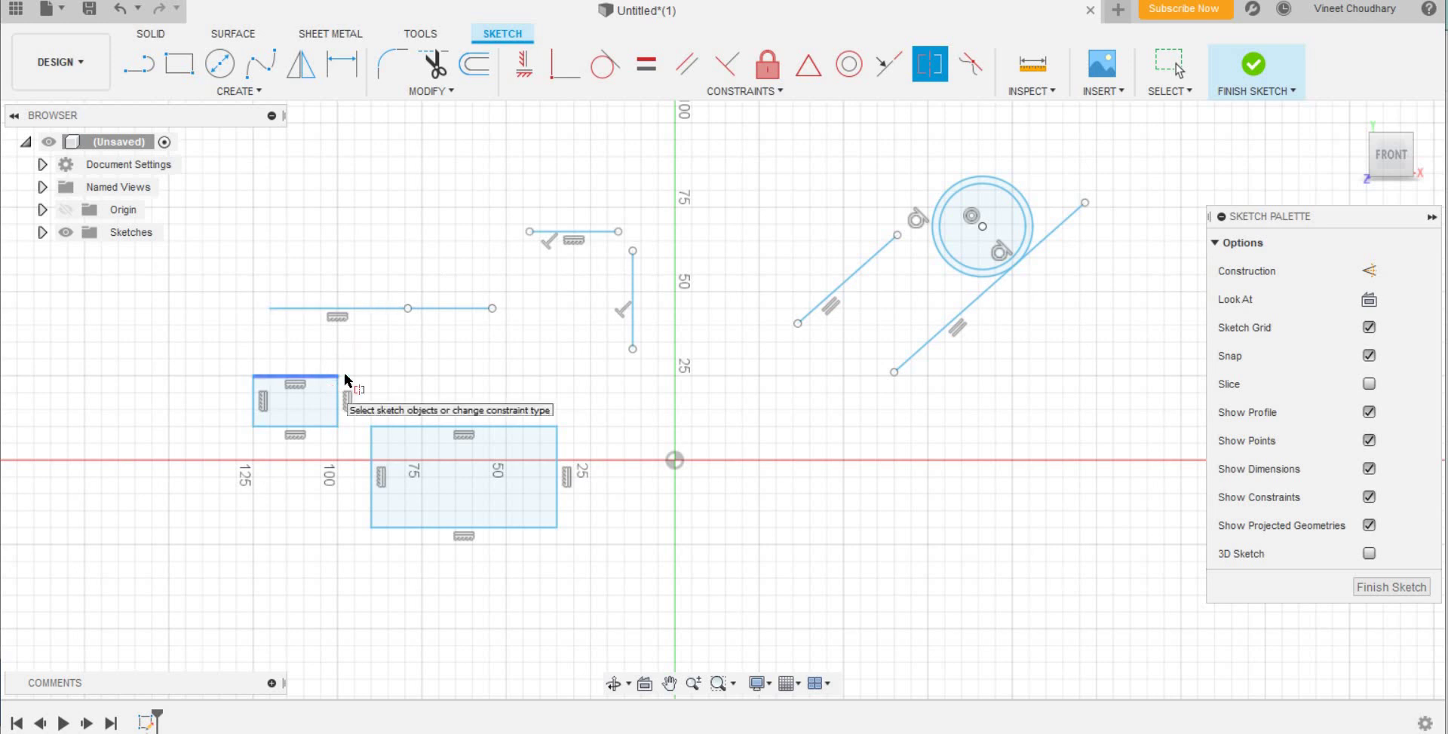
{"action": "left_click", "coordinate": [319, 376]}
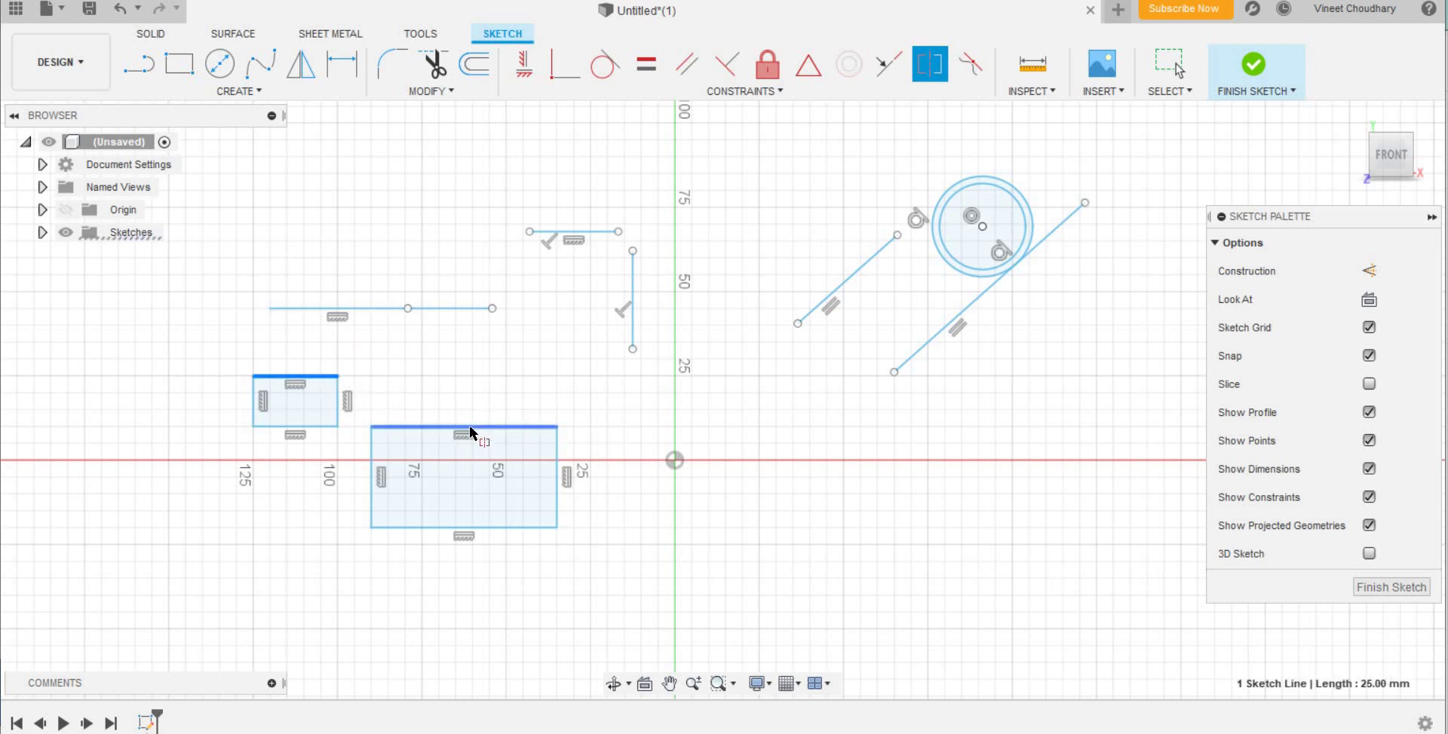
{"action": "left_click", "coordinate": [470, 429]}
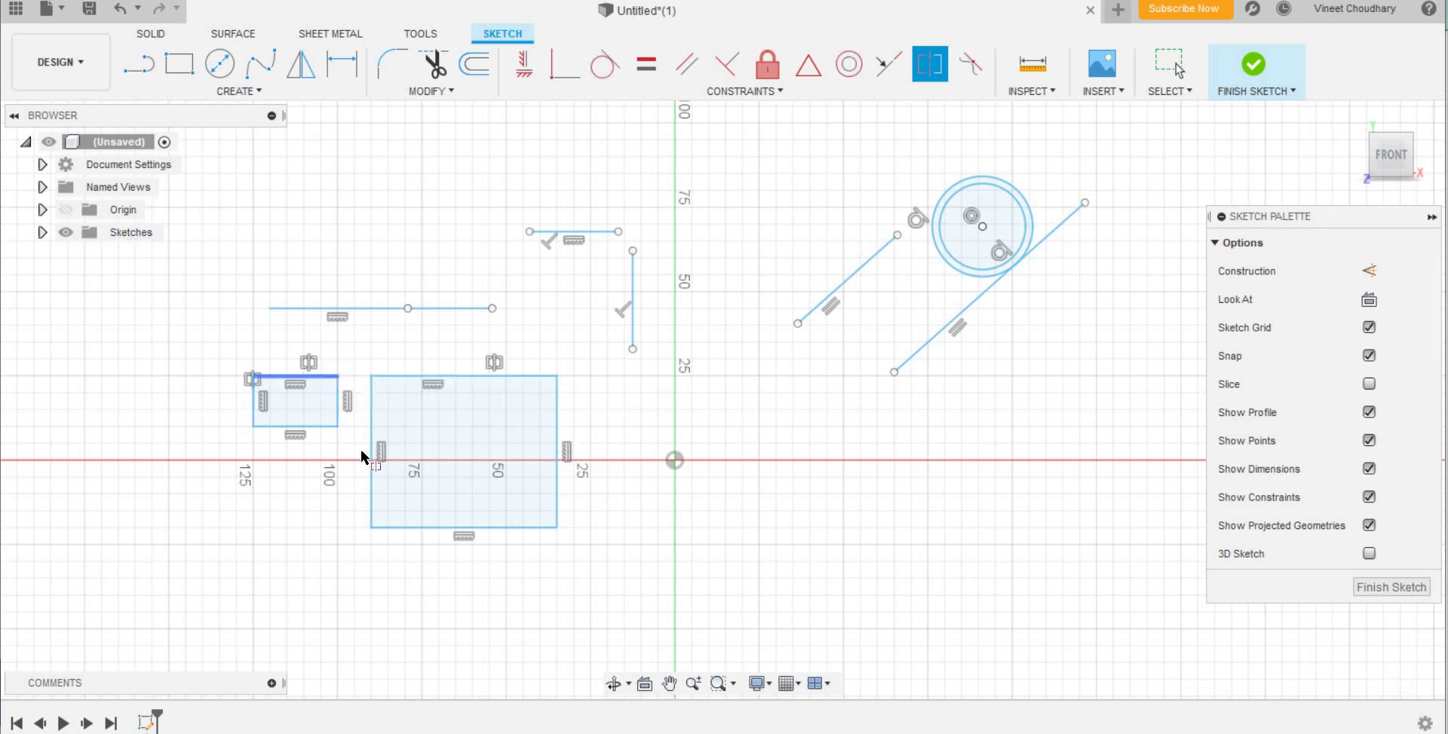
{"action": "left_click", "coordinate": [254, 414]}
{"action": "left_click", "coordinate": [373, 460]}
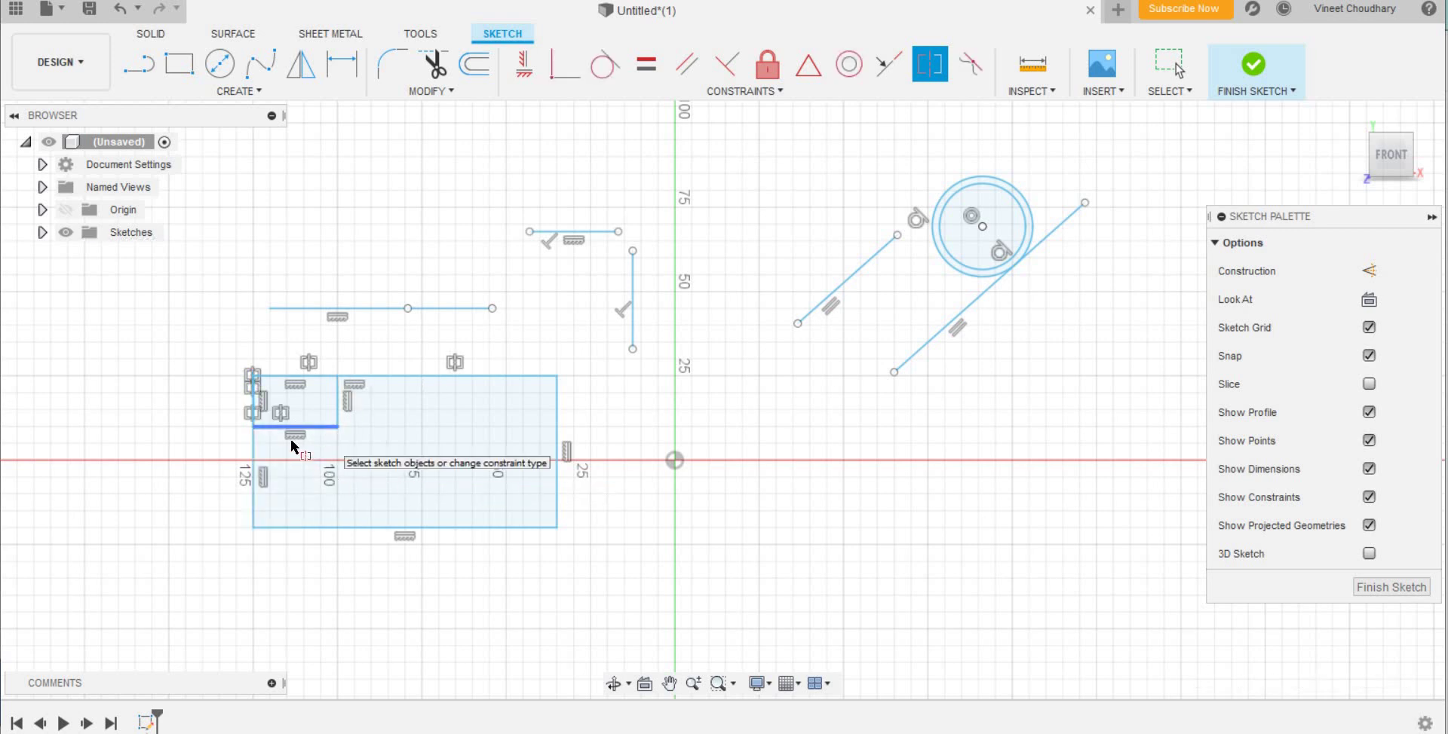